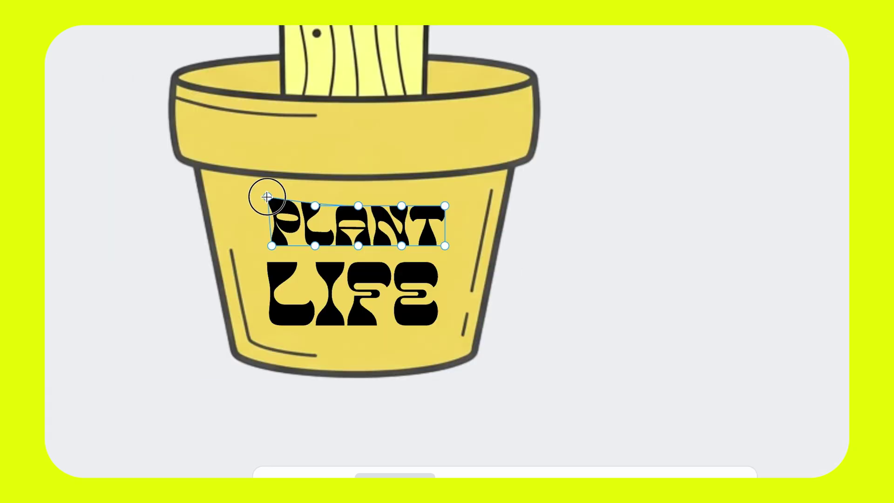
Step: Warp the PLANT lettering into a new shape by dragging its outline at four points
drag(266, 246, 262, 250)
drag(445, 206, 449, 200)
drag(444, 246, 457, 244)
drag(357, 205, 351, 200)
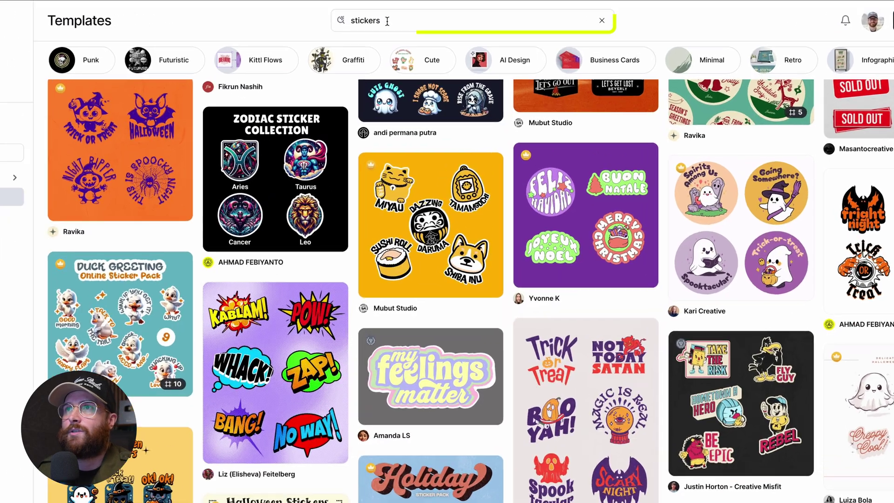
click(389, 16)
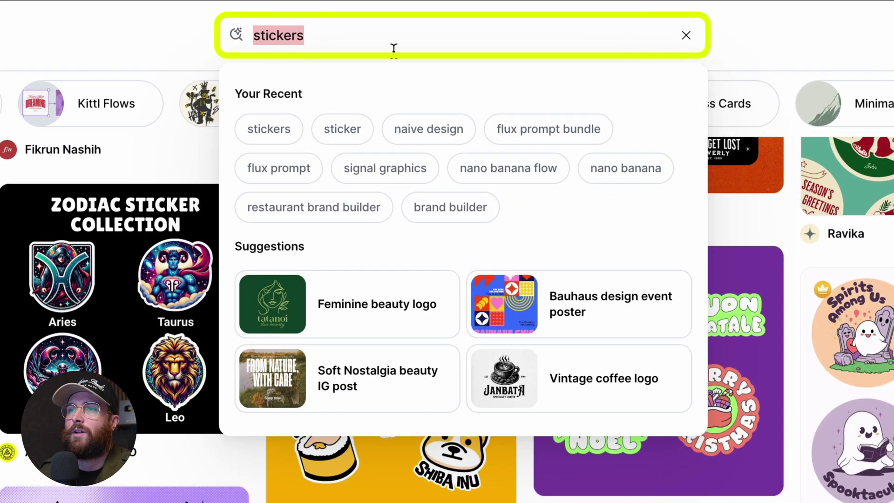
click(759, 31)
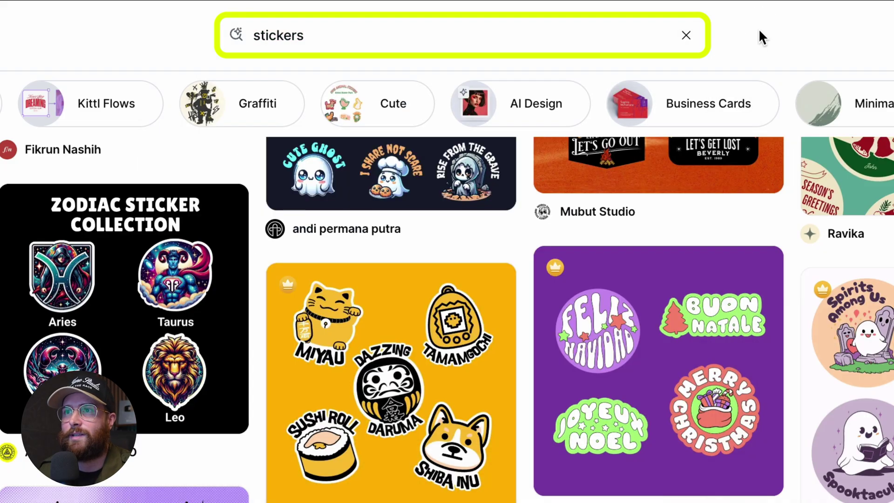
scroll(563, 263, up, 5)
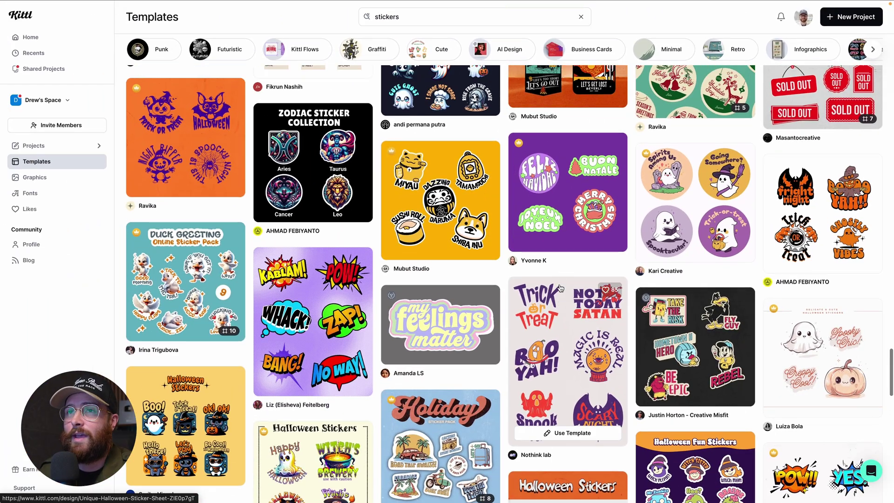
scroll(560, 288, up, 1)
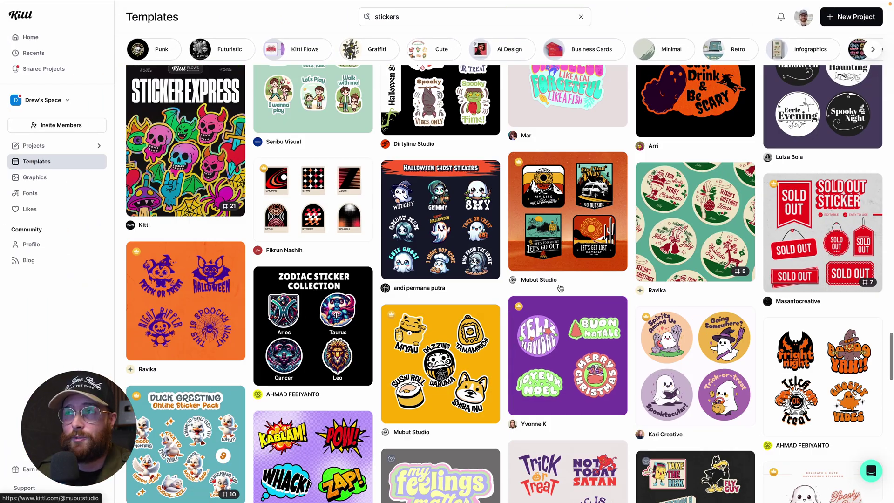
scroll(560, 288, down, 5)
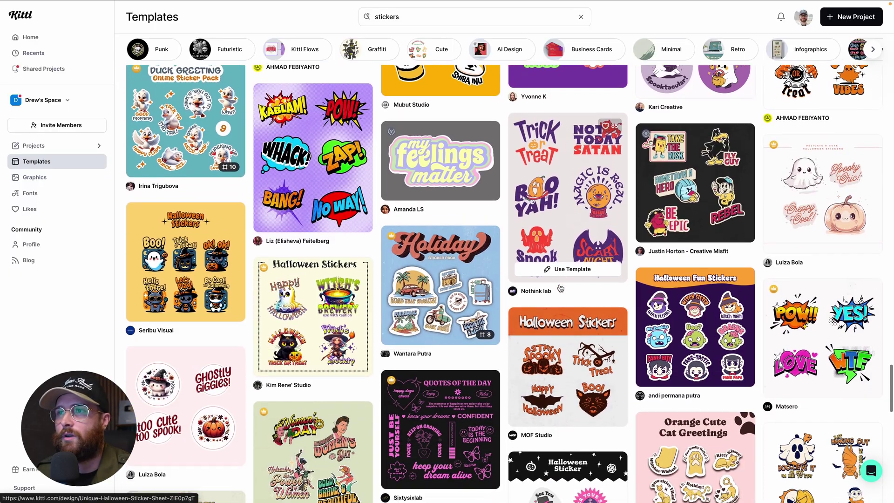
scroll(560, 288, down, 1)
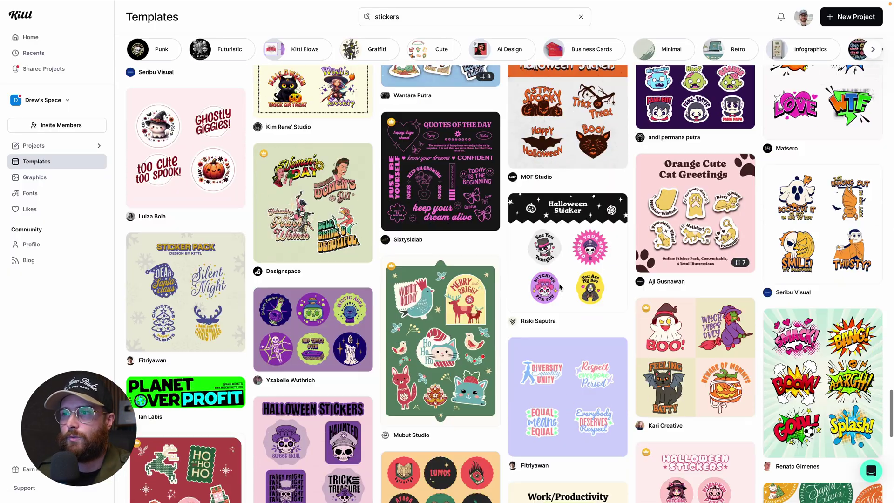
scroll(560, 288, down, 3)
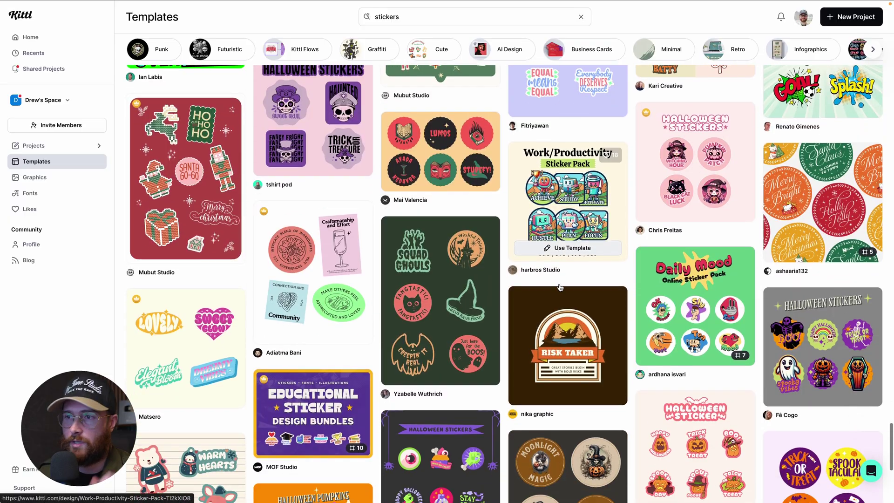
scroll(560, 287, down, 3)
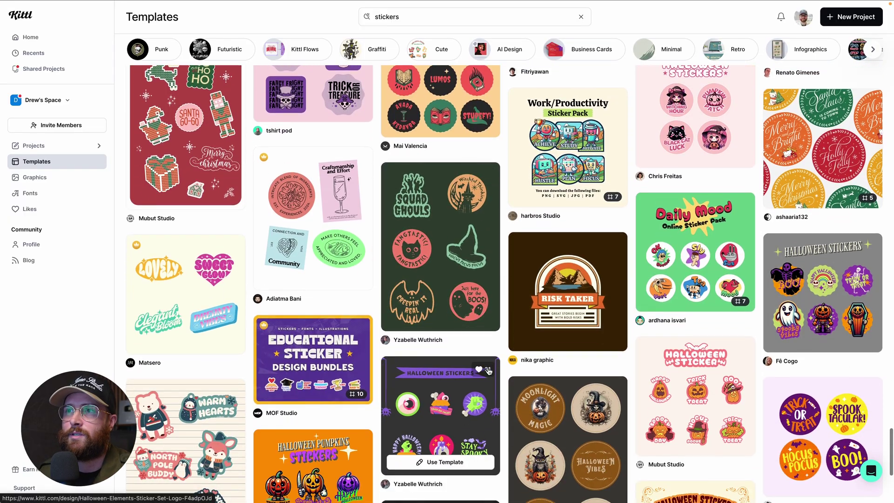
scroll(174, 271, up, 1)
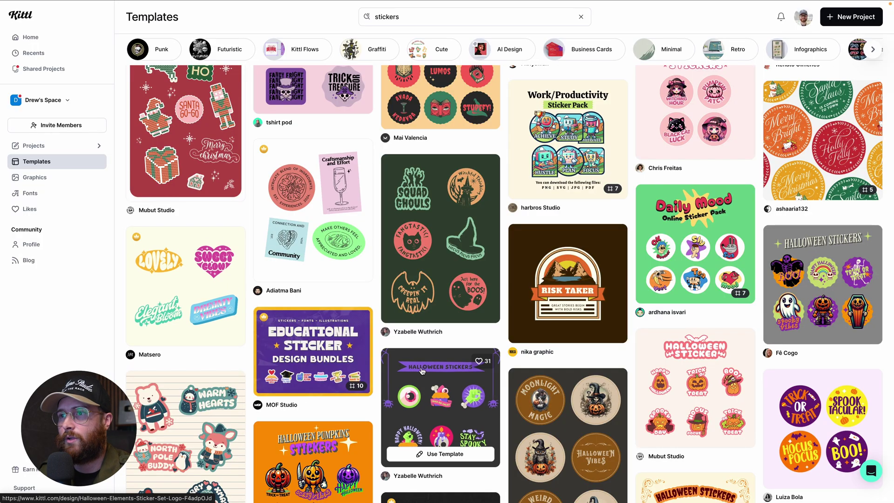
scroll(720, 408, up, 4)
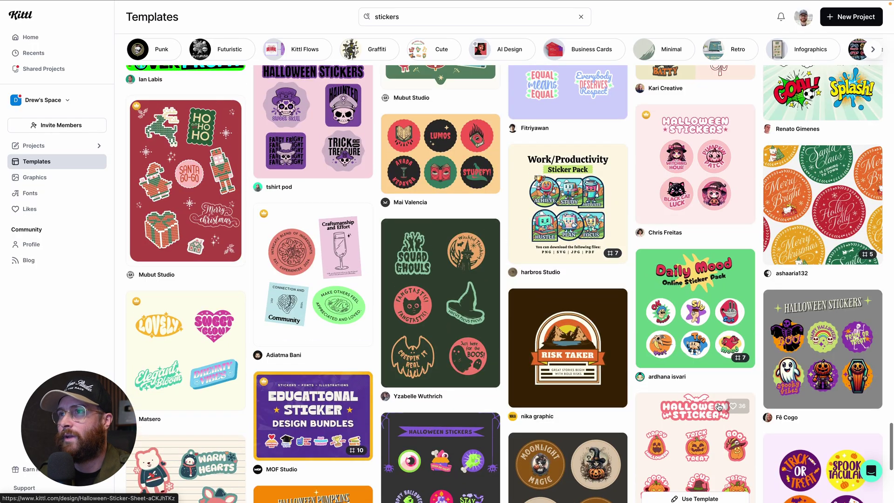
scroll(580, 363, up, 6)
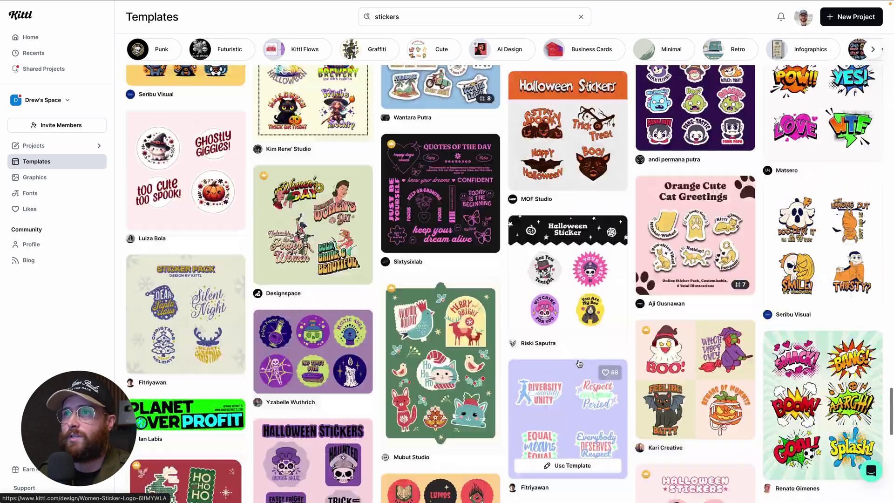
scroll(471, 316, up, 4)
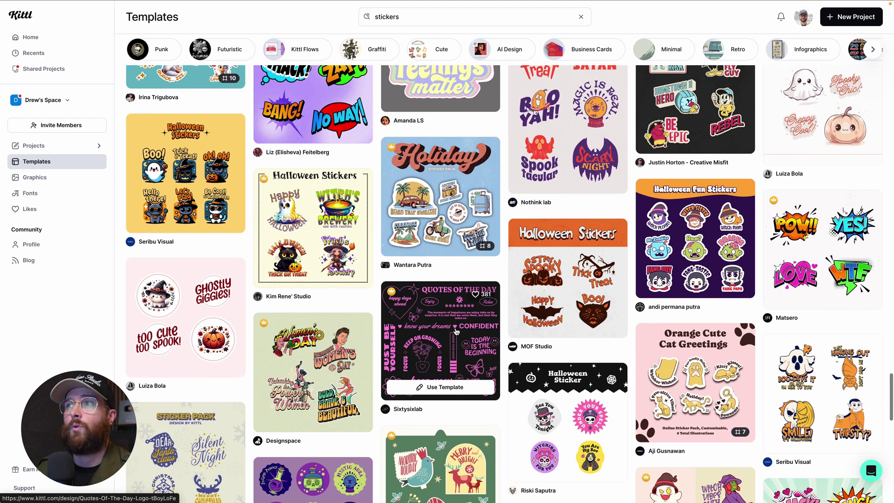
scroll(441, 311, up, 1)
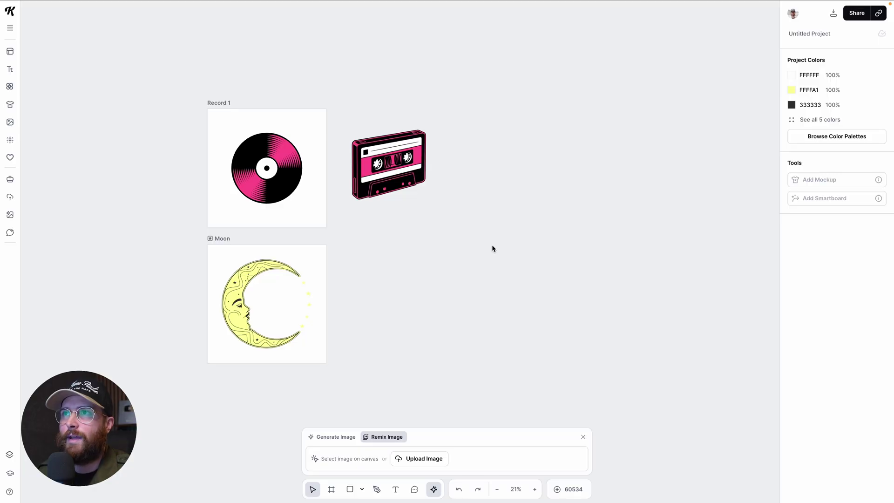
Step: Pan across the canvas, then open and close the main project menu without changes
scroll(492, 245, left, 5)
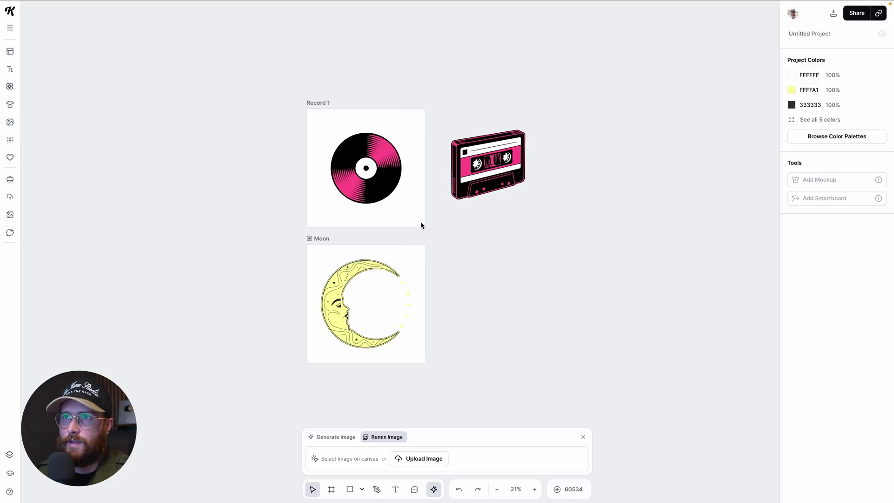
scroll(421, 225, up, 3)
scroll(421, 225, left, 2)
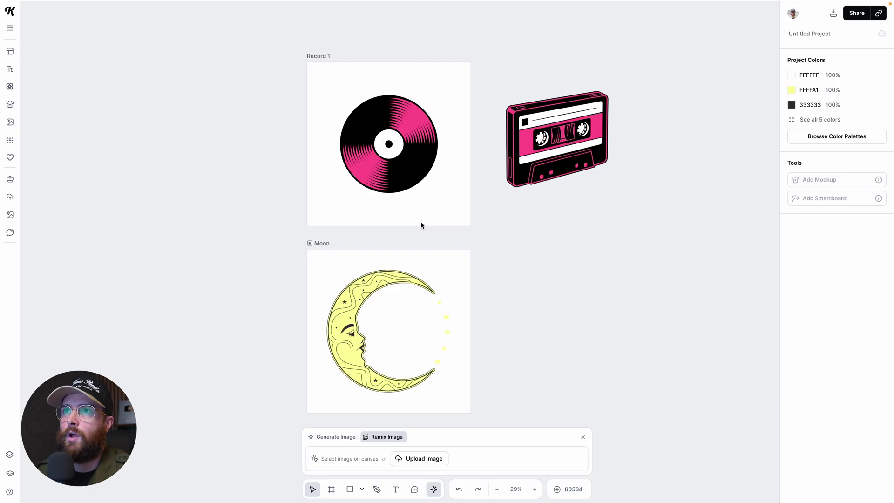
scroll(421, 225, left, 2)
scroll(421, 226, down, 1)
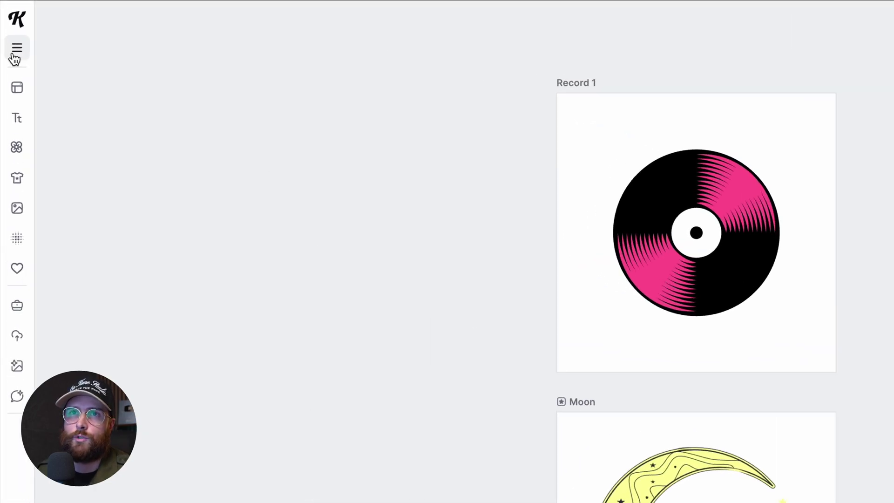
click(9, 31)
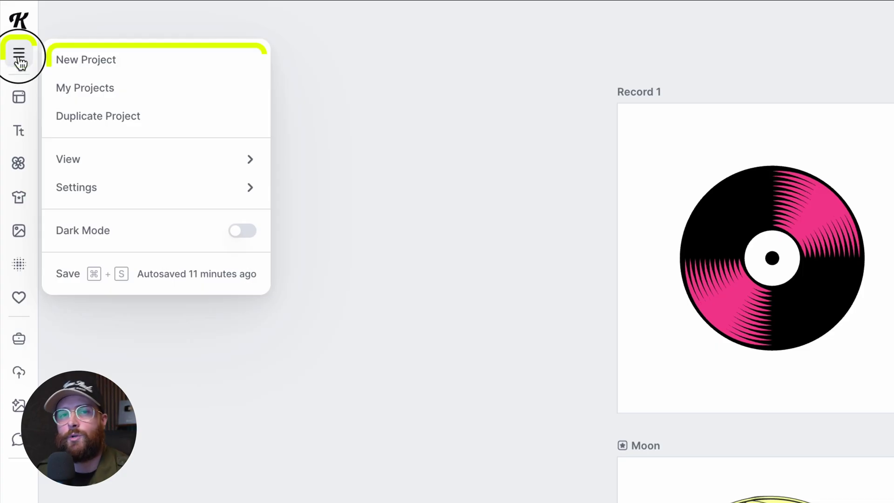
click(224, 168)
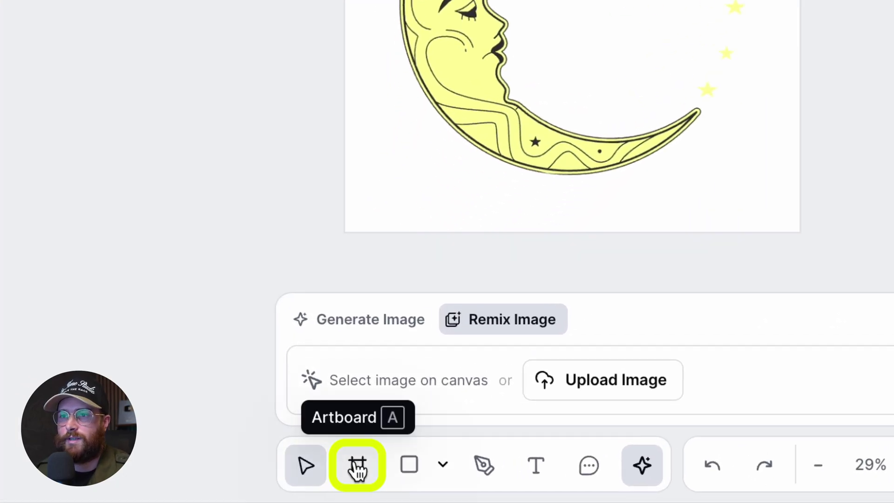
Step: Draw a new artboard left of the vinyl record, then undo it
key(a)
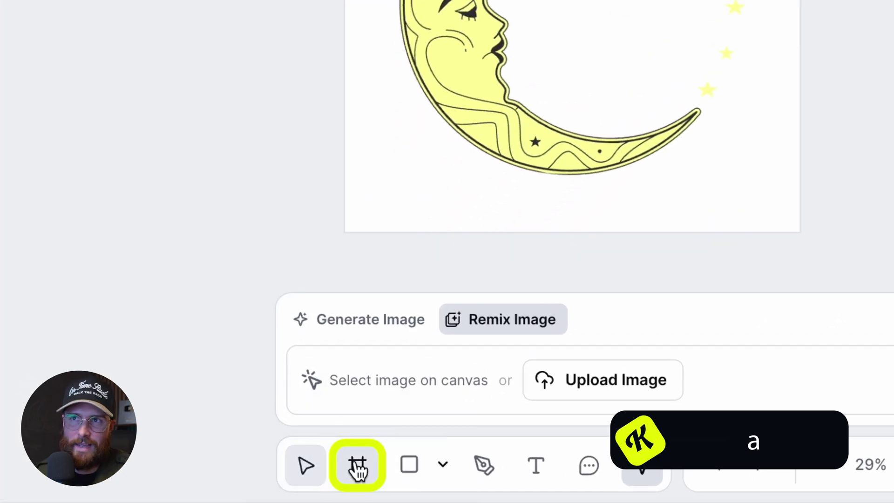
drag(93, 120, 237, 255)
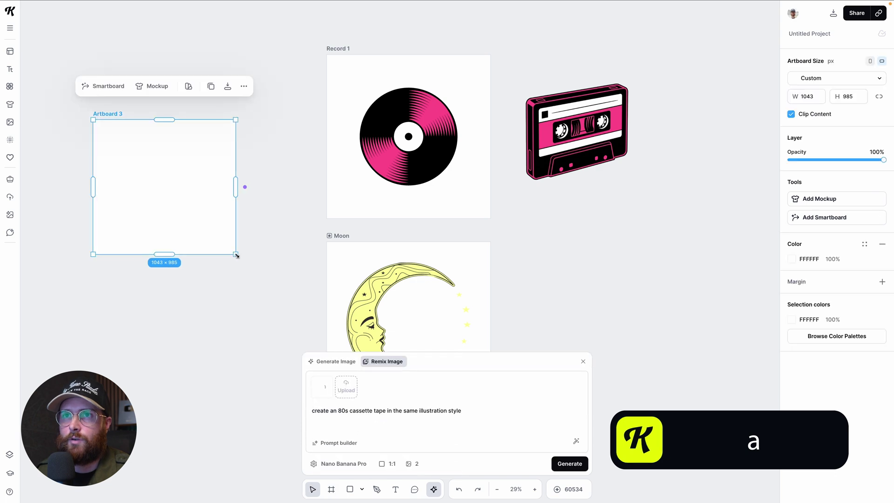
key(ctrl+z)
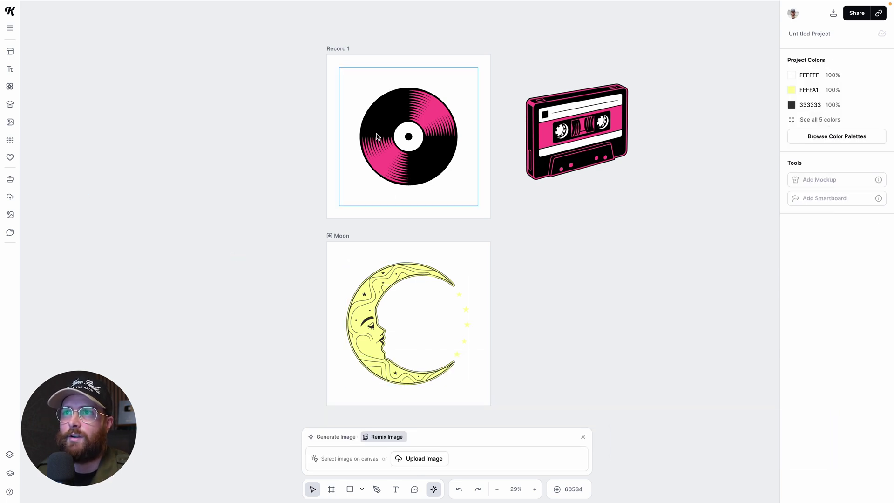
Step: Add a 'vinyl record' illustration from the library beside the cassette, then delete it
click(10, 86)
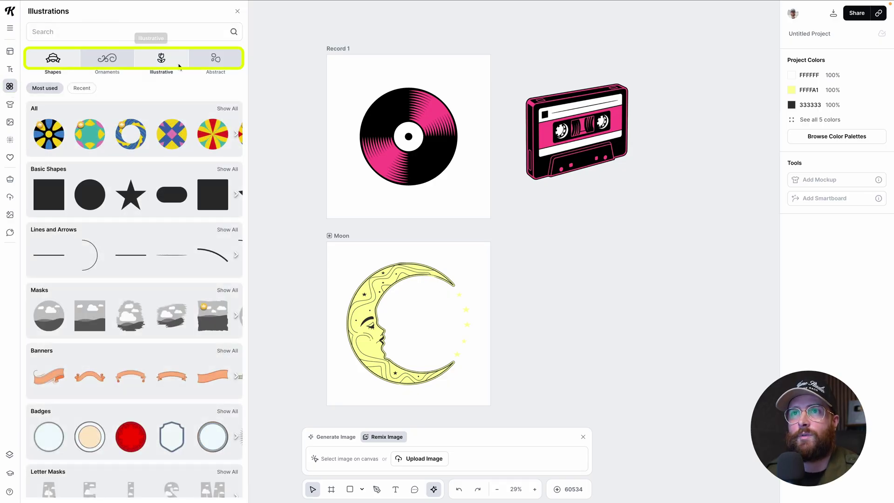
click(99, 38)
text(vinyl)
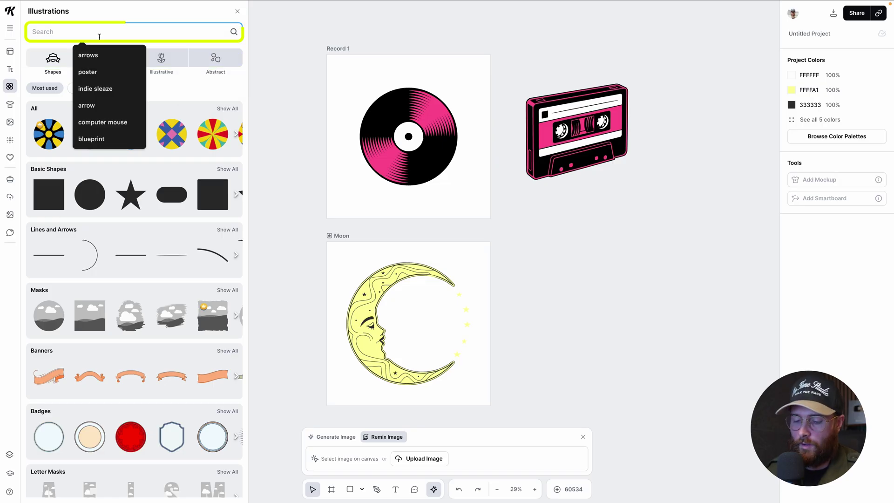
text( reco)
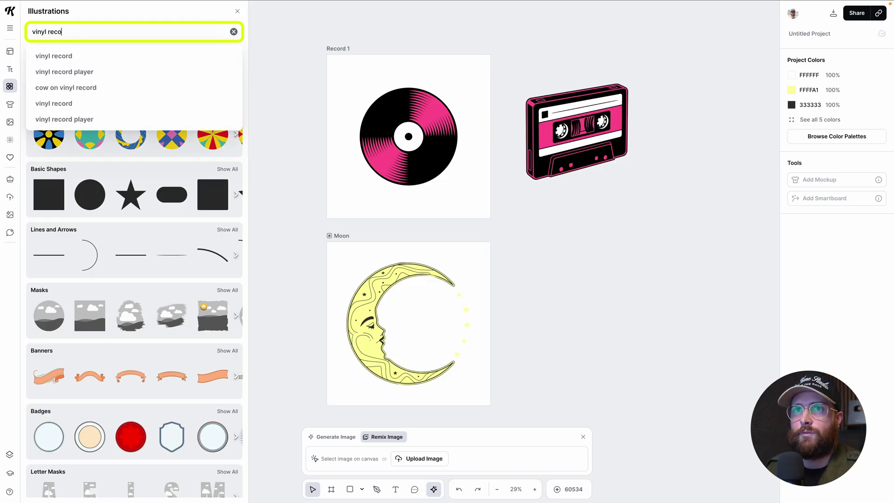
text(rd)
key(Return)
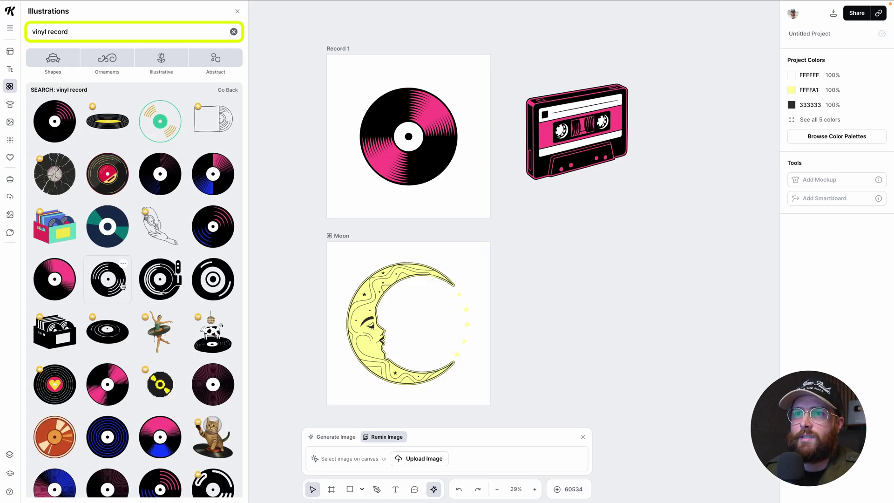
scroll(122, 285, down, 1)
click(118, 347)
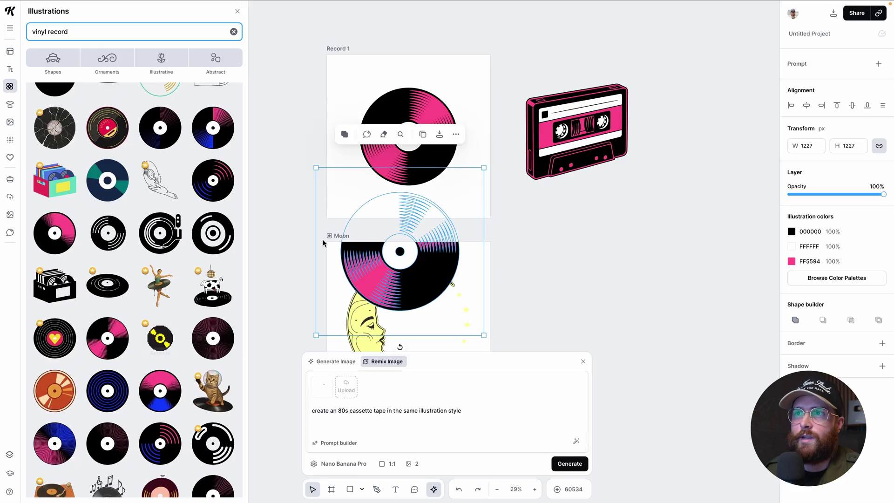
drag(383, 277, 702, 234)
key(Delete)
Step: With the moon selected, browse 'celestial moon' illustration results, then close the library
click(387, 301)
scroll(434, 290, down, 1)
scroll(391, 235, down, 1)
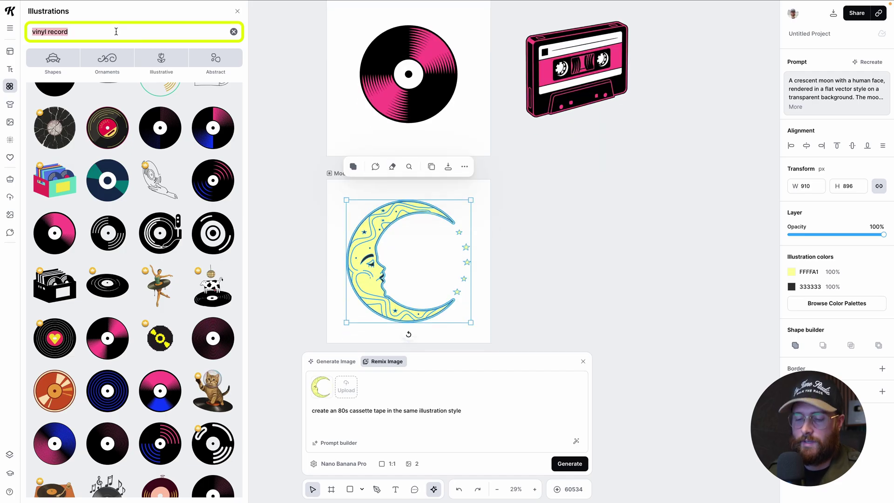
text(celes)
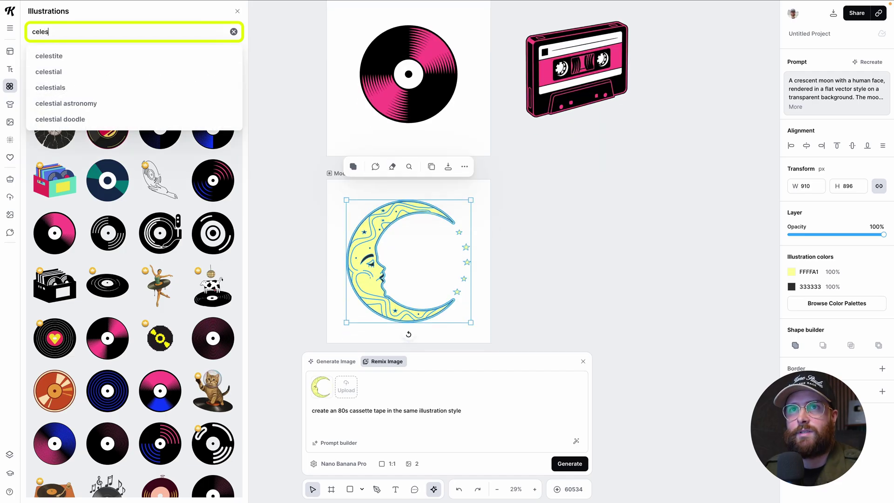
text(tial moon)
key(Return)
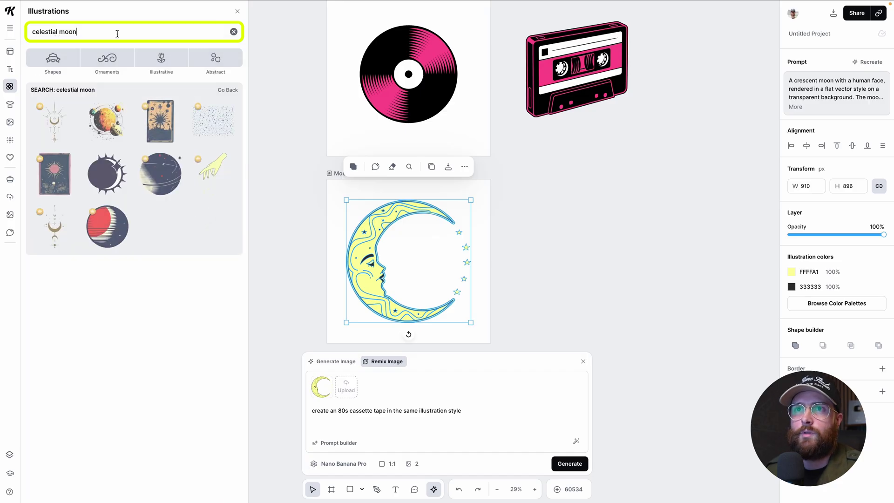
scroll(145, 286, down, 8)
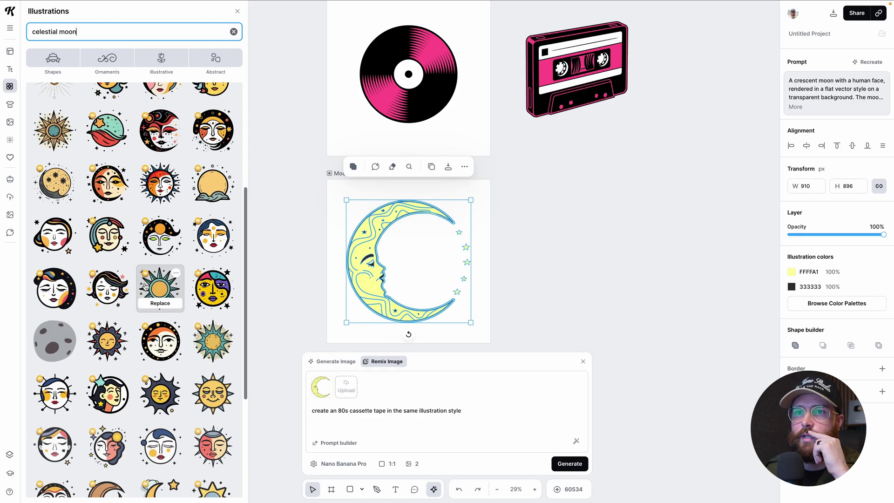
scroll(145, 286, down, 6)
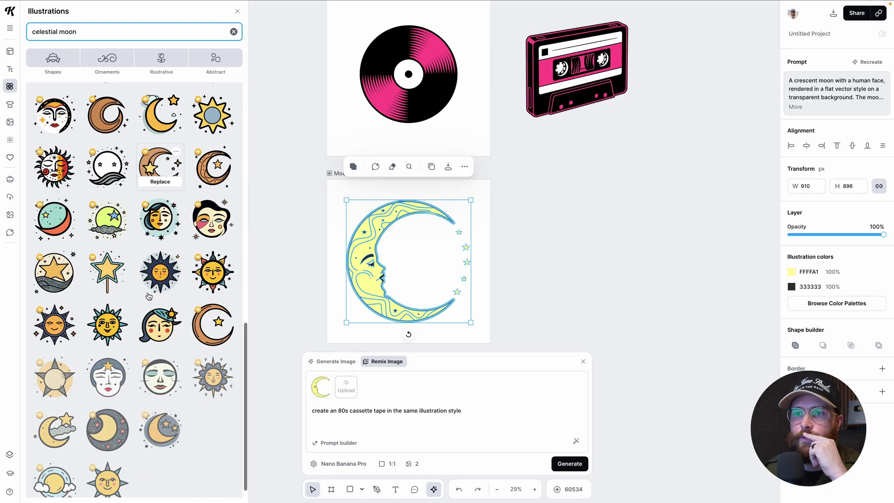
scroll(177, 316, down, 5)
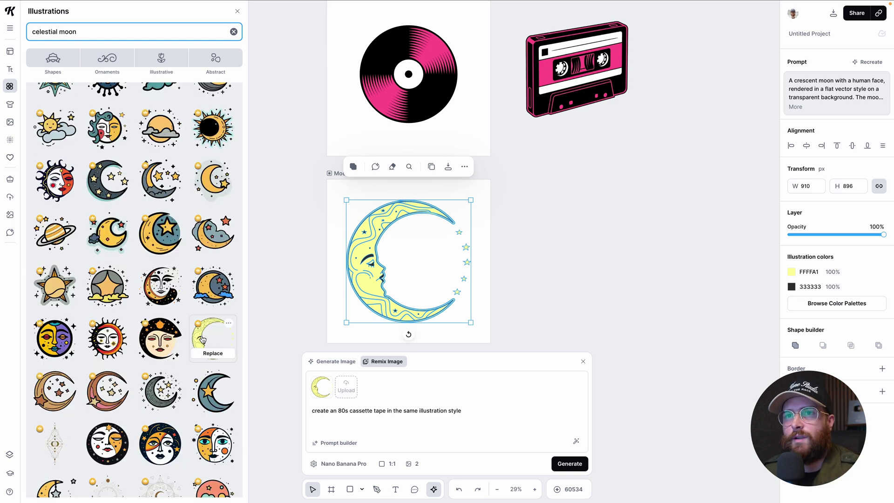
scroll(184, 309, down, 1)
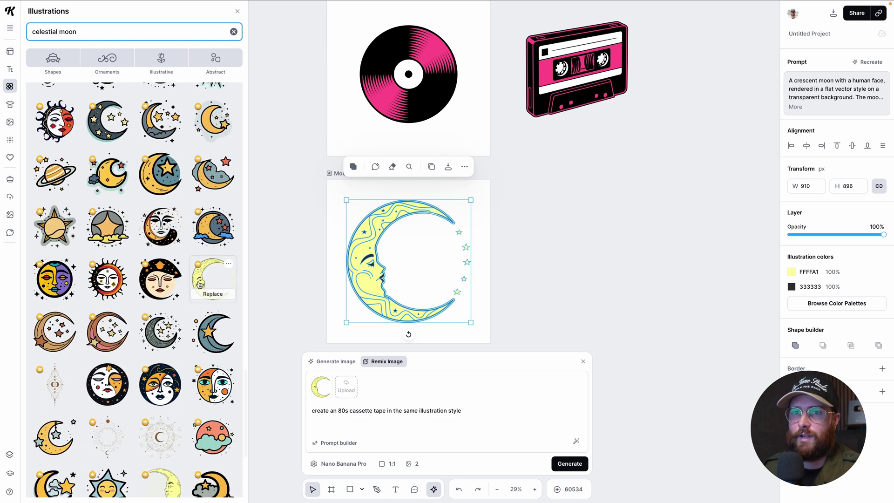
scroll(201, 285, up, 2)
click(237, 12)
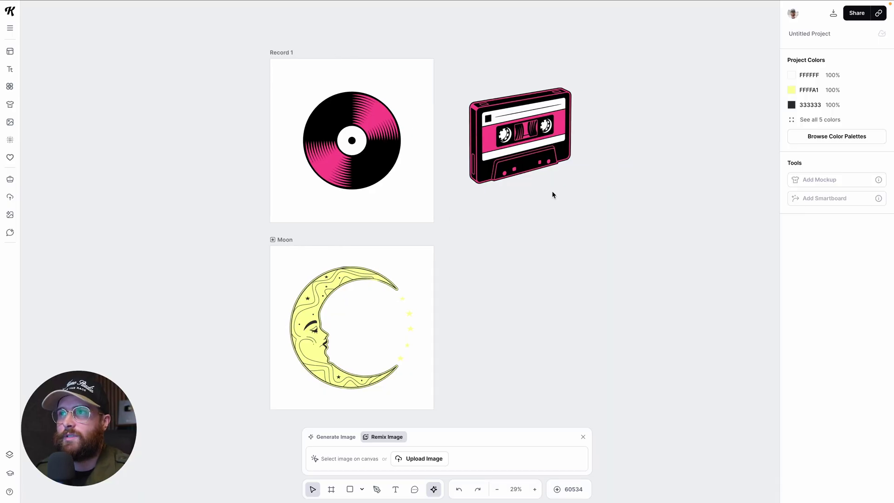
Step: Select the cassette image on the canvas
click(525, 159)
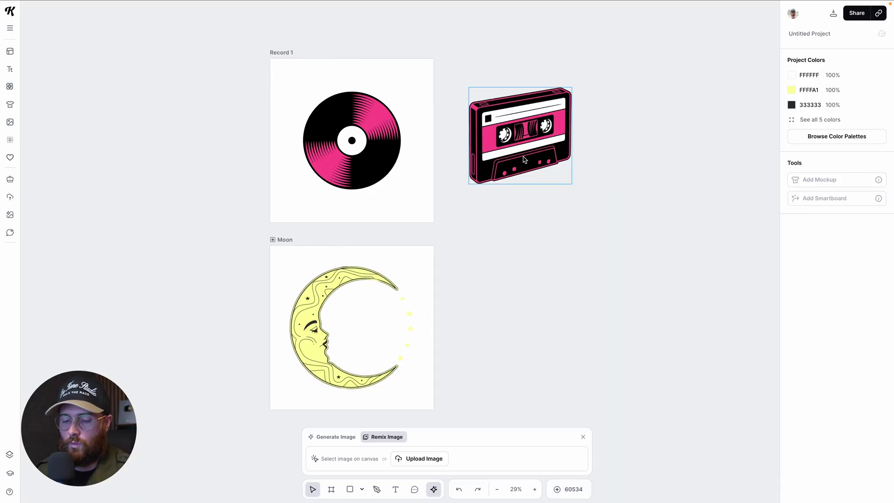
Step: Set up an image remix of the vinyl record with the 80s cassette tape prompt
scroll(525, 159, up, 2)
scroll(652, 211, up, 1)
click(515, 131)
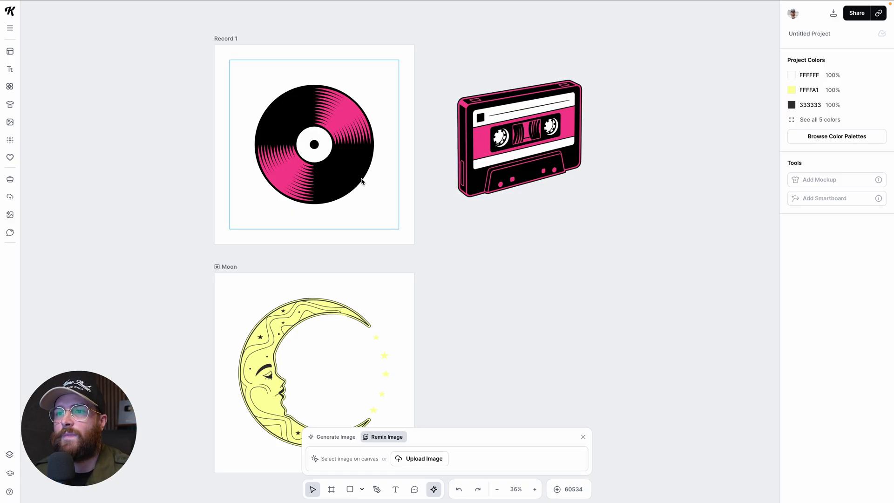
click(320, 114)
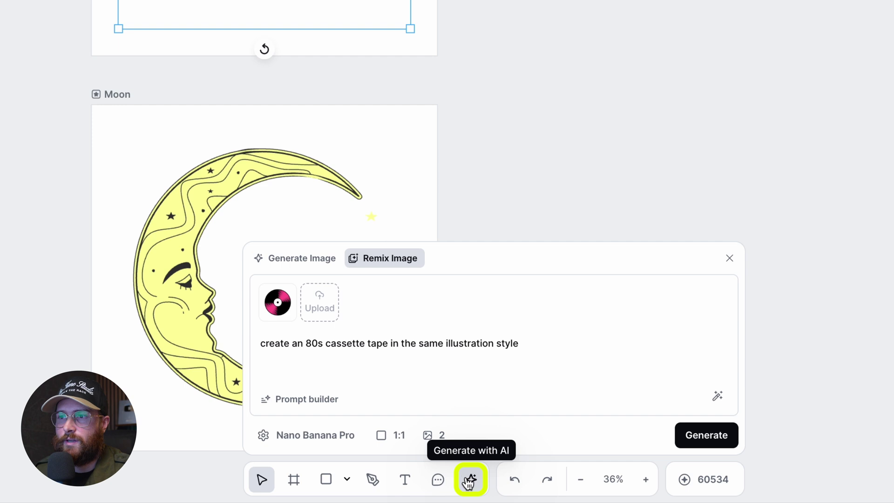
click(469, 486)
click(469, 486)
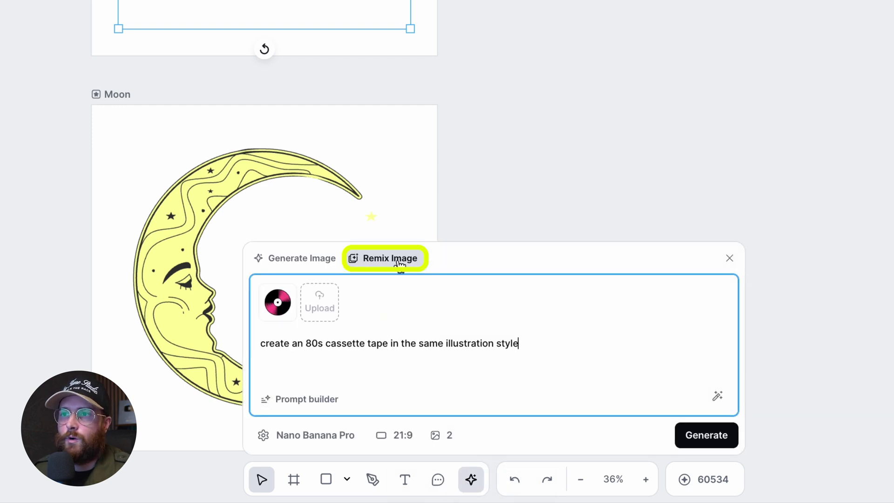
click(296, 261)
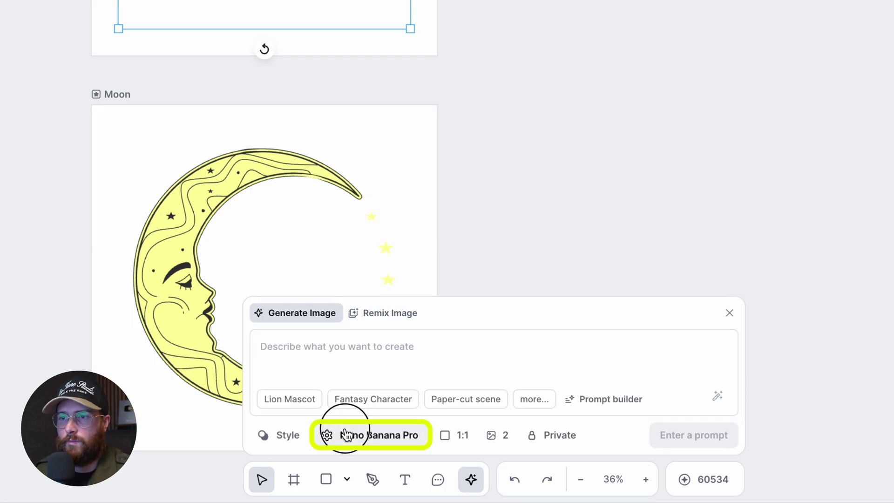
click(345, 434)
click(348, 436)
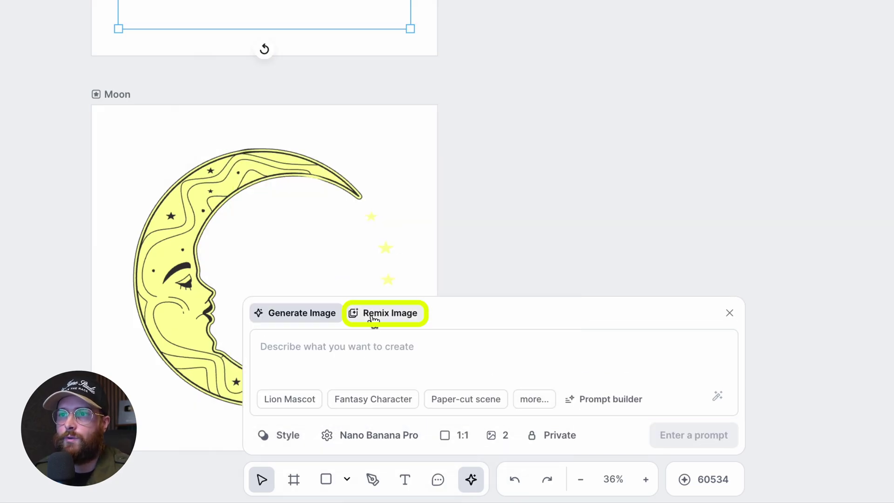
click(371, 314)
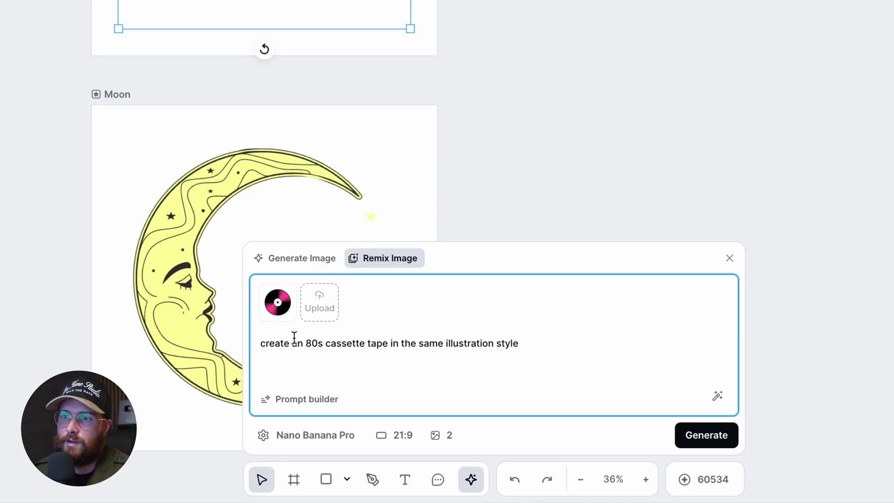
click(261, 347)
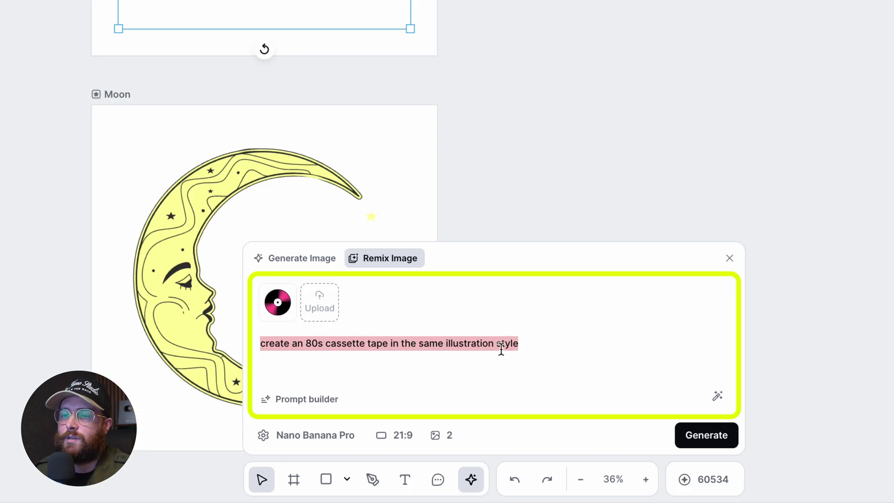
Step: Set the remix to 1 image at Match Input aspect ratio and generate it
click(302, 438)
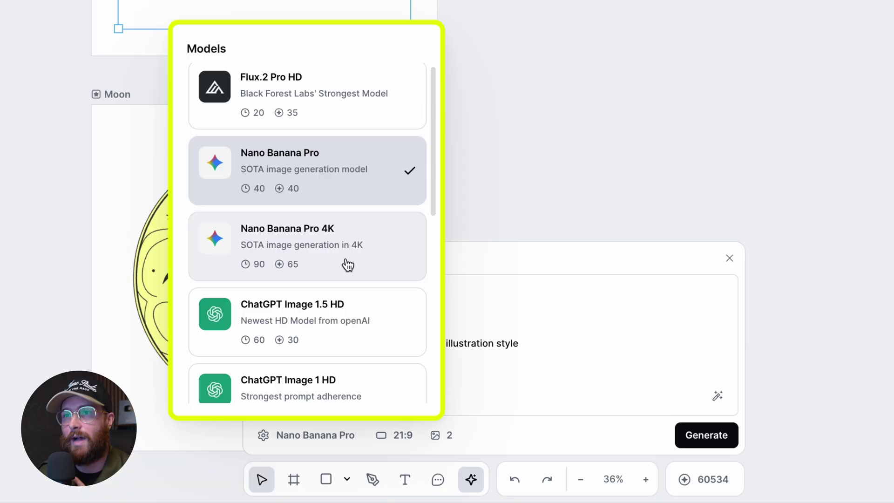
scroll(347, 264, up, 1)
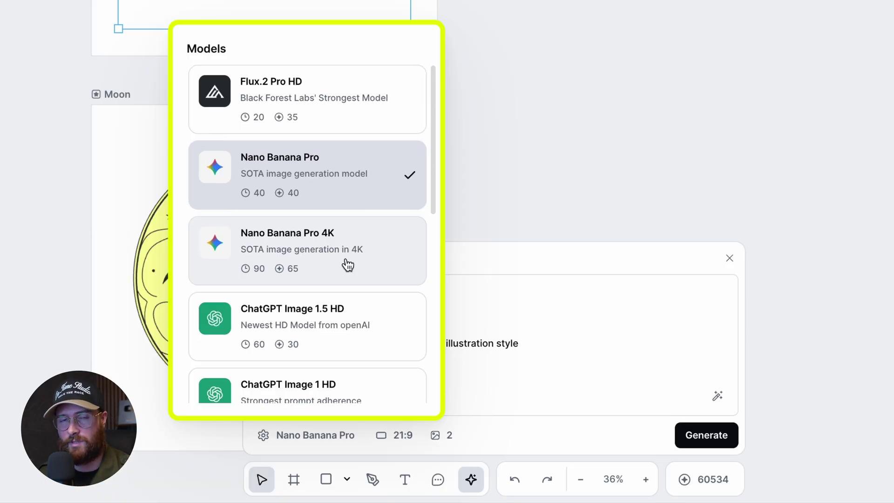
click(330, 441)
click(441, 435)
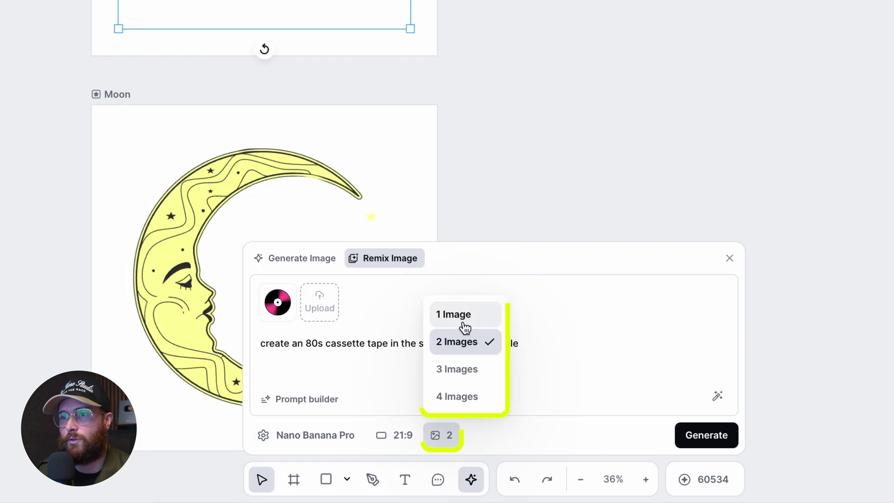
click(465, 320)
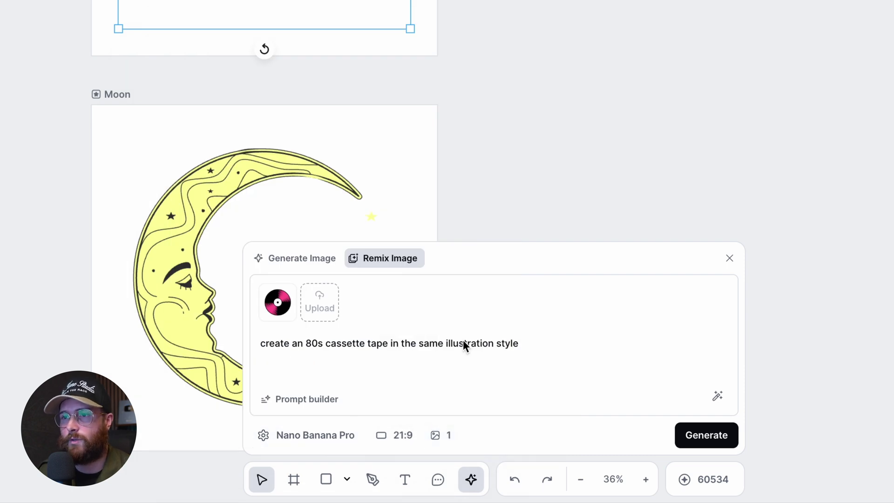
click(412, 440)
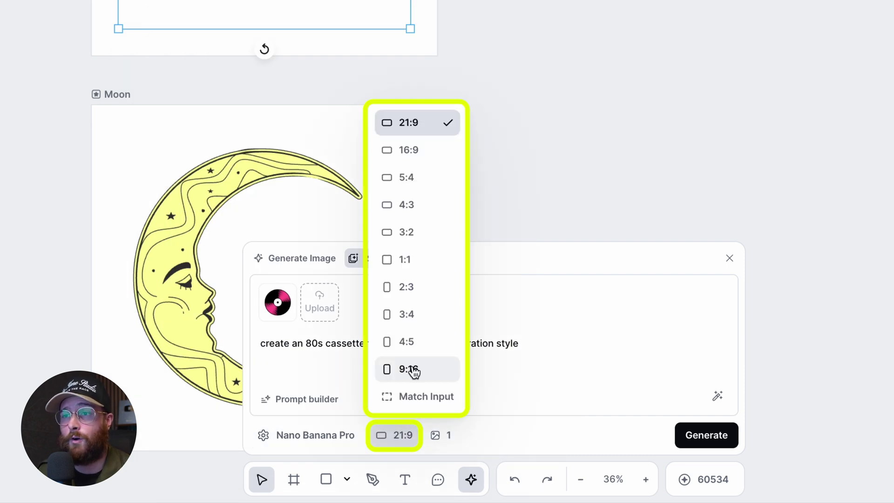
click(427, 397)
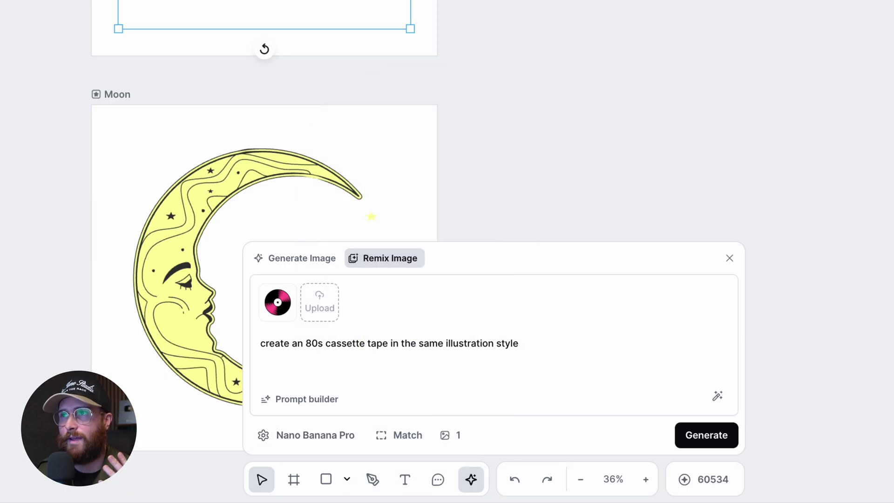
click(729, 434)
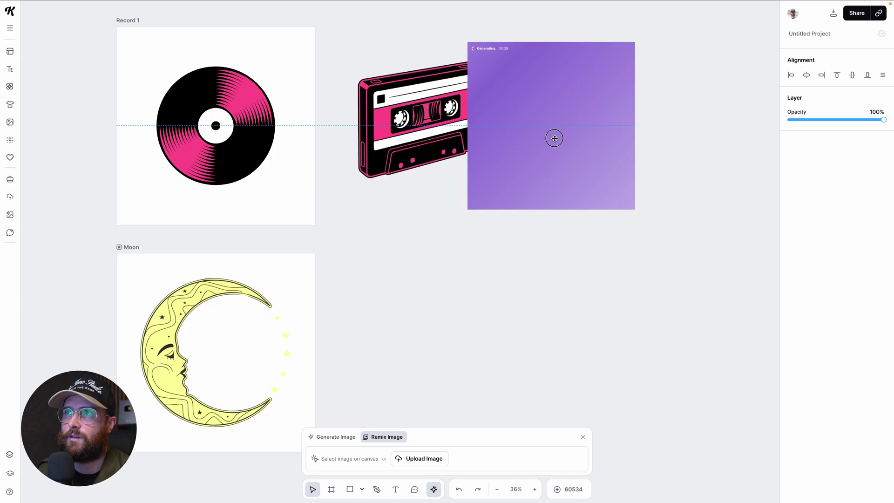
Step: Remix the moon with the prompt subject changed to 'cactus plant', generating 2 images
drag(555, 138, 612, 122)
scroll(321, 329, down, 1)
scroll(320, 329, down, 1)
click(236, 344)
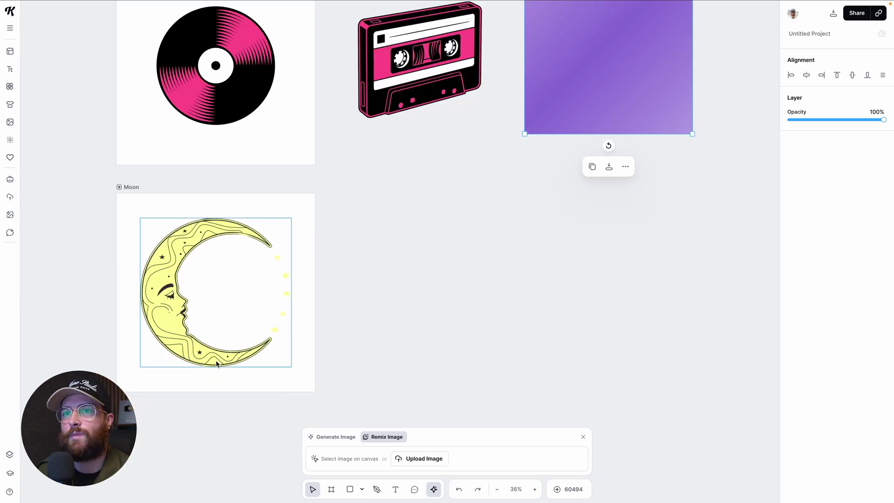
drag(396, 413, 386, 413)
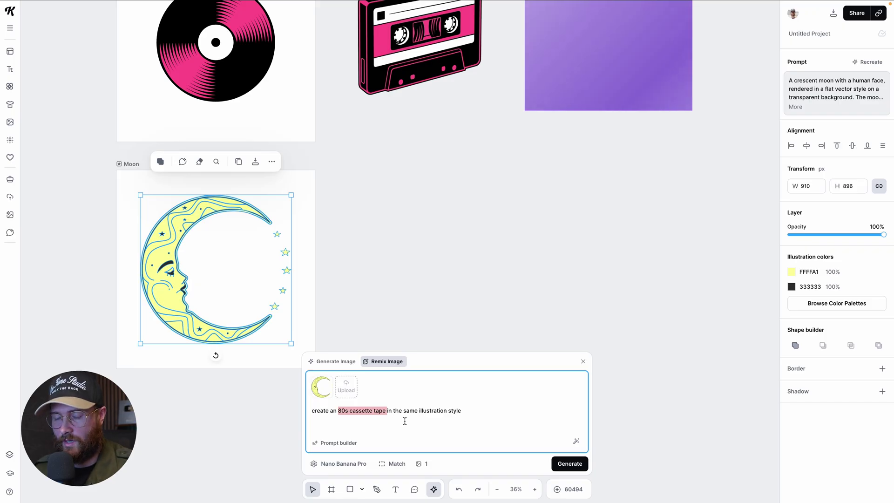
key(BackSpace)
text(cact)
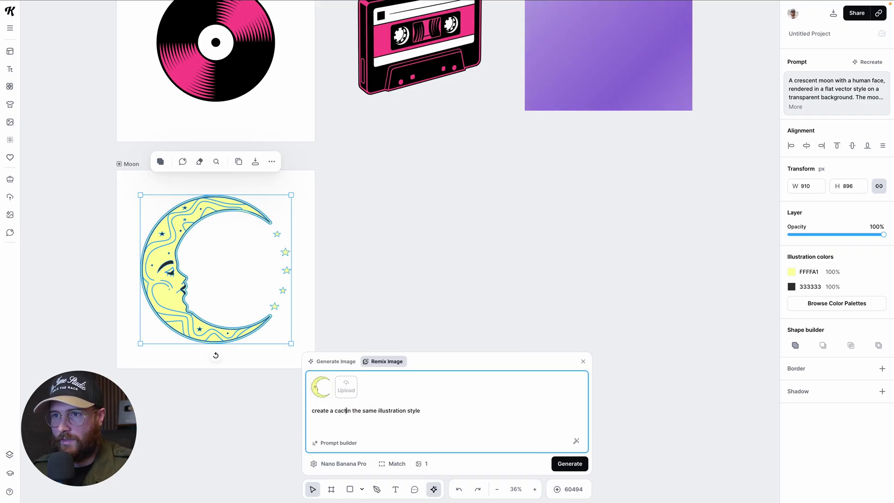
text(us plant)
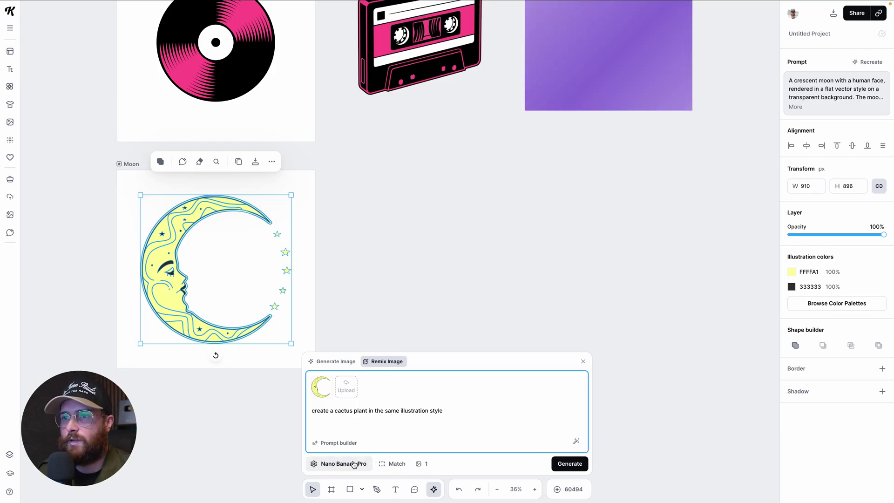
click(416, 468)
click(440, 410)
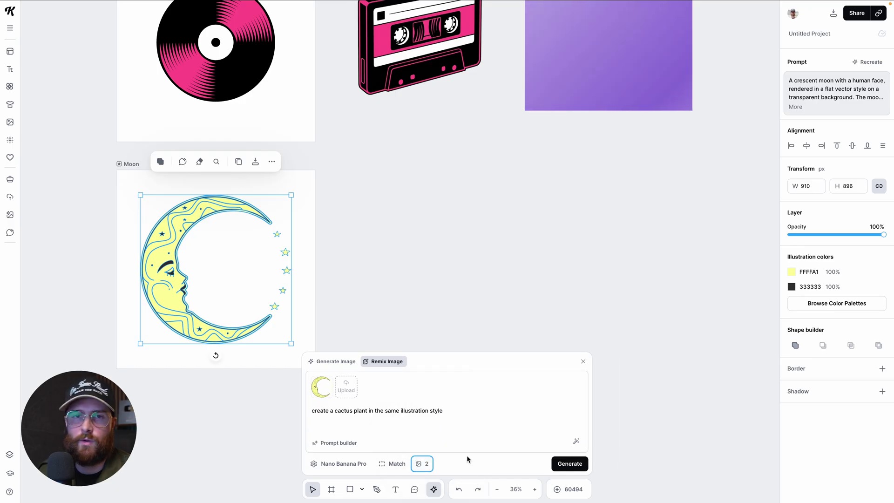
click(571, 464)
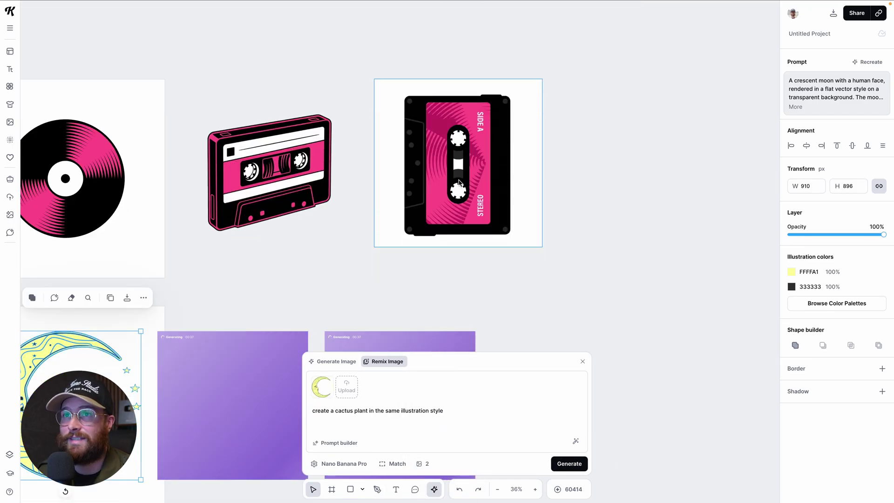
Step: Remove the upright cassette's background, rotate it level, and place it beside the original
click(459, 183)
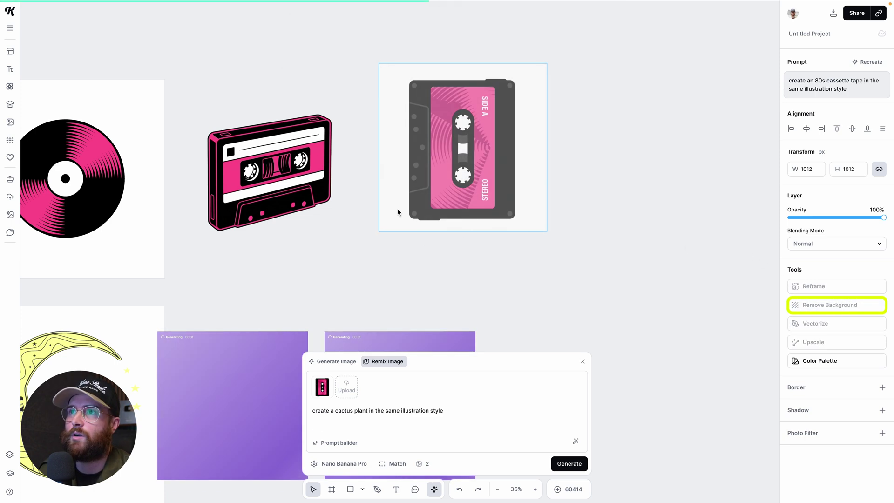
click(420, 212)
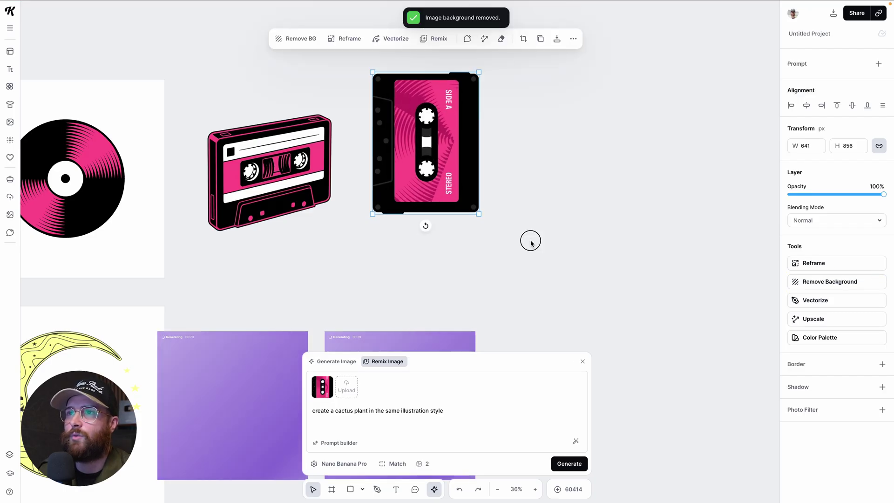
drag(425, 230, 506, 142)
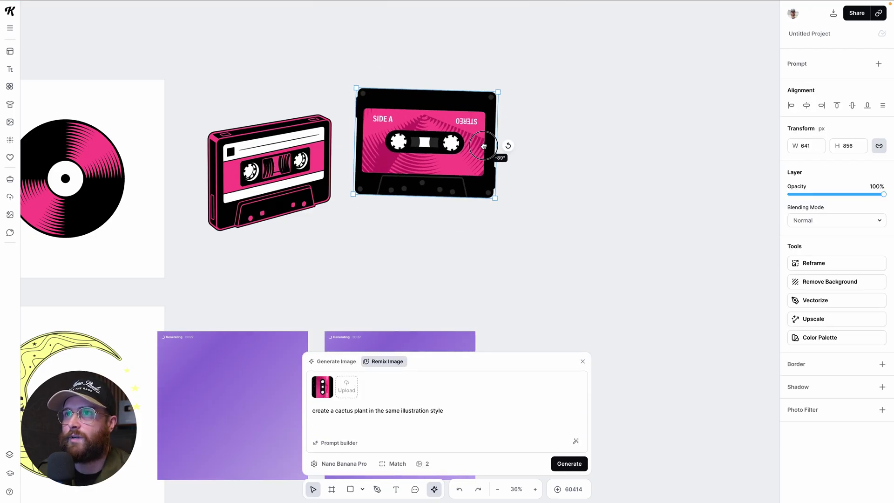
drag(437, 160, 494, 179)
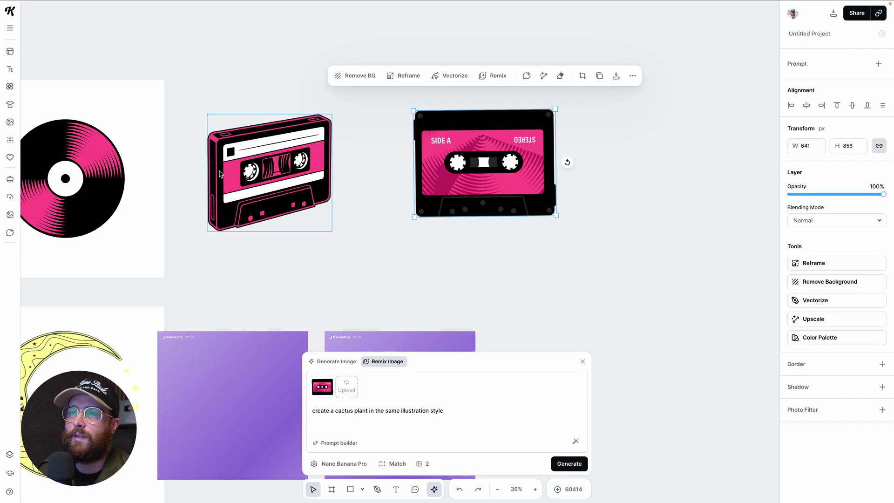
scroll(540, 180, left, 3)
Step: Delete the rotated cassette and wait for the two cactus images
key(Delete)
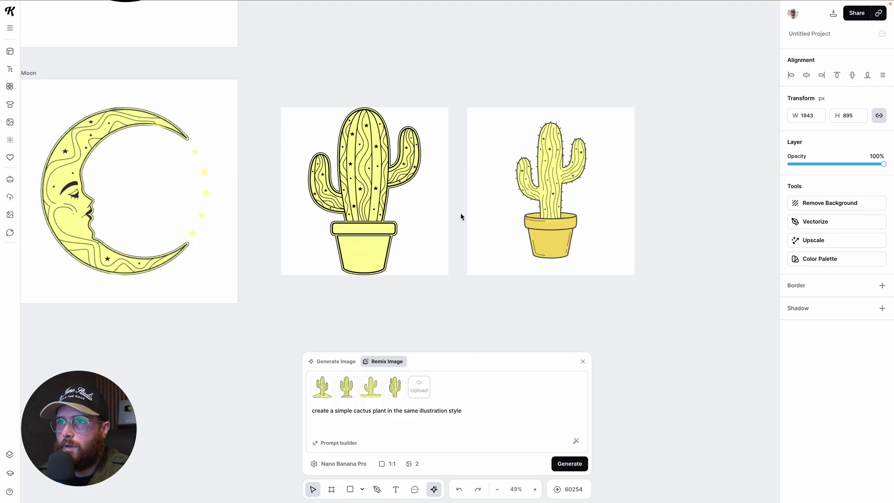
scroll(462, 217, up, 2)
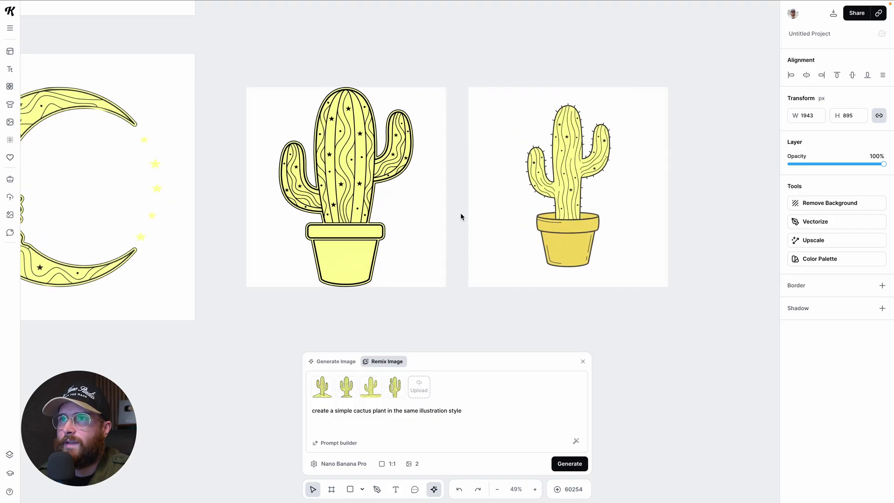
Step: Delete the starry cactus and move the spiky cactus next to the moon
scroll(422, 209, left, 3)
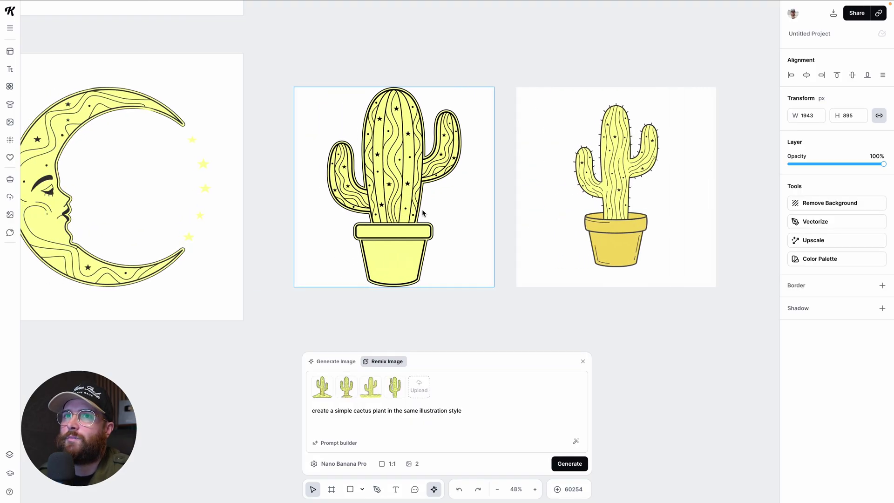
click(124, 118)
scroll(514, 244, right, 2)
click(634, 194)
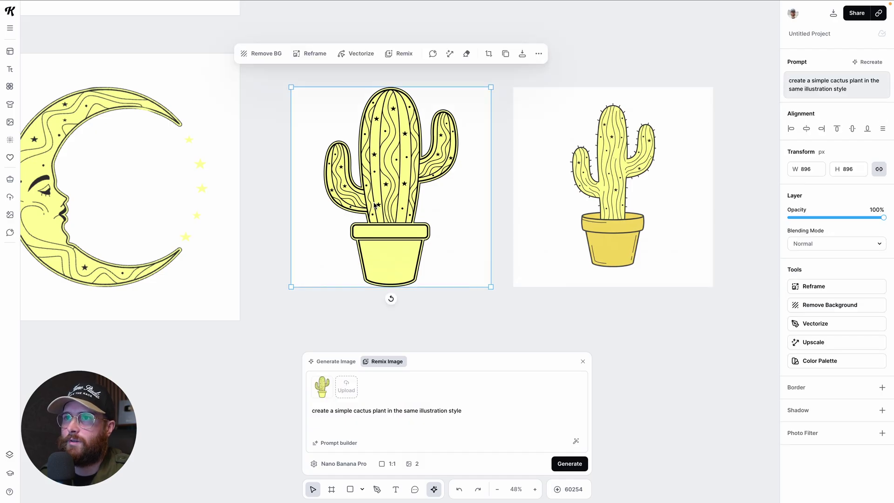
key(Delete)
click(590, 208)
drag(589, 209, 376, 210)
Step: Resize the spiky cactus and settle it beside the moon, then deselect it
scroll(498, 218, up, 2)
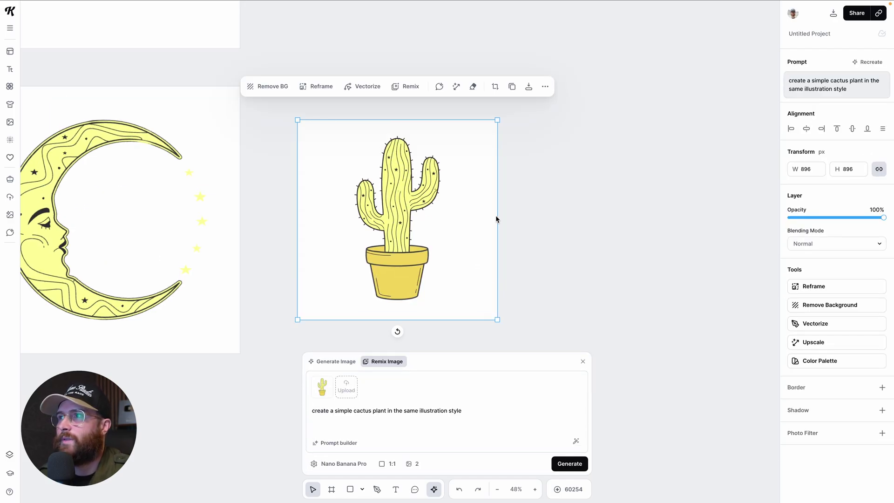
scroll(511, 218, down, 2)
scroll(511, 218, down, 1)
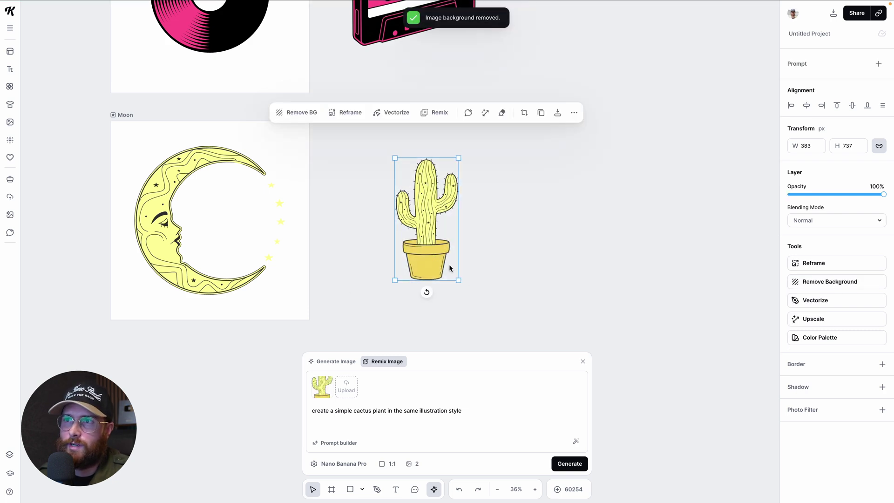
drag(461, 283, 471, 308)
drag(427, 278, 389, 272)
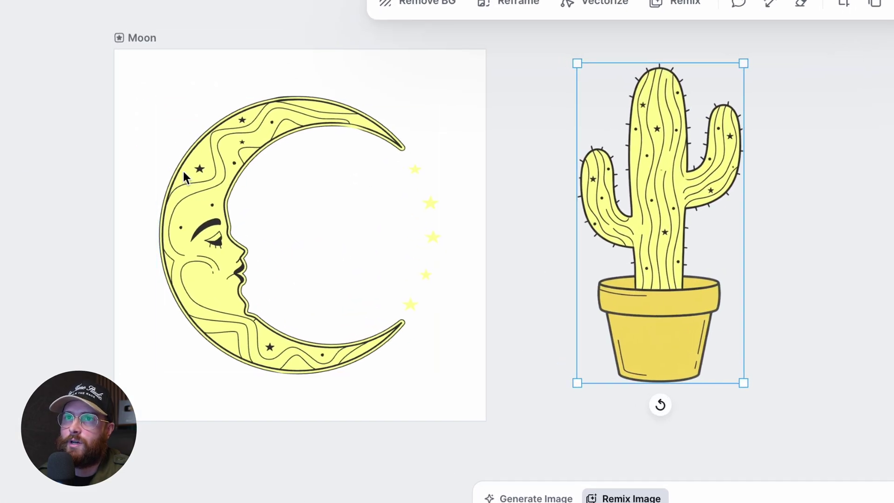
drag(744, 71, 738, 79)
drag(659, 231, 674, 240)
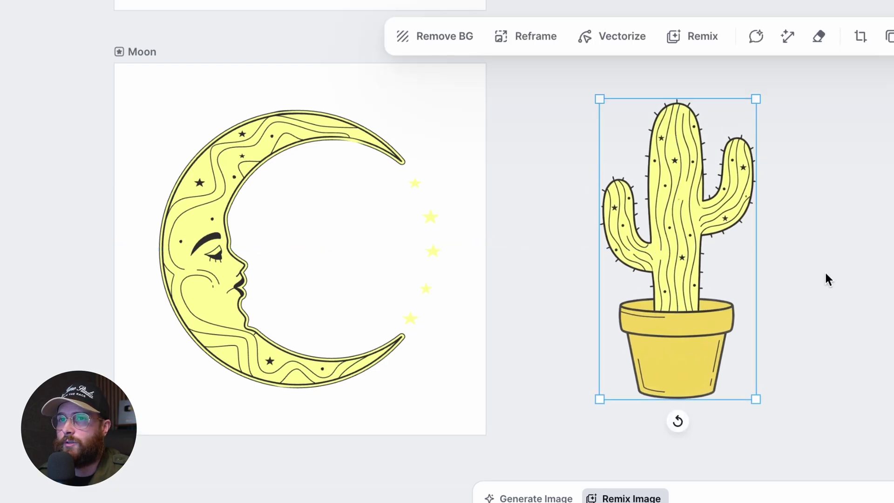
click(820, 280)
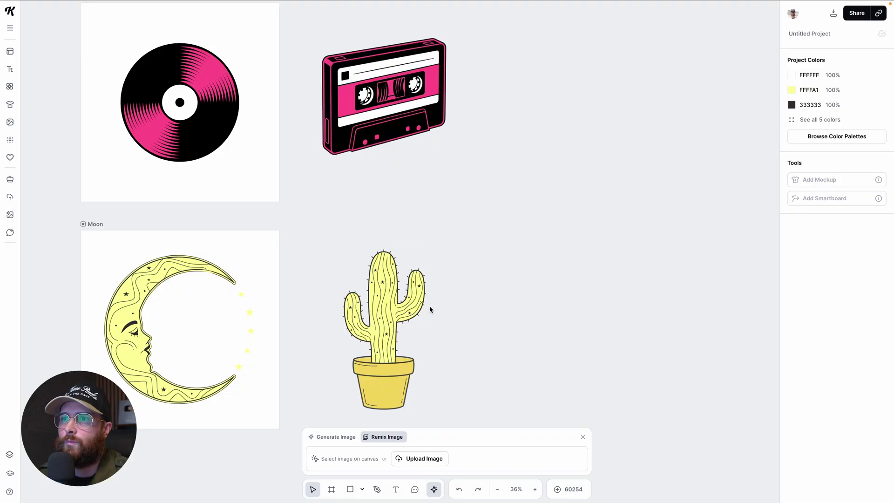
scroll(482, 323, down, 2)
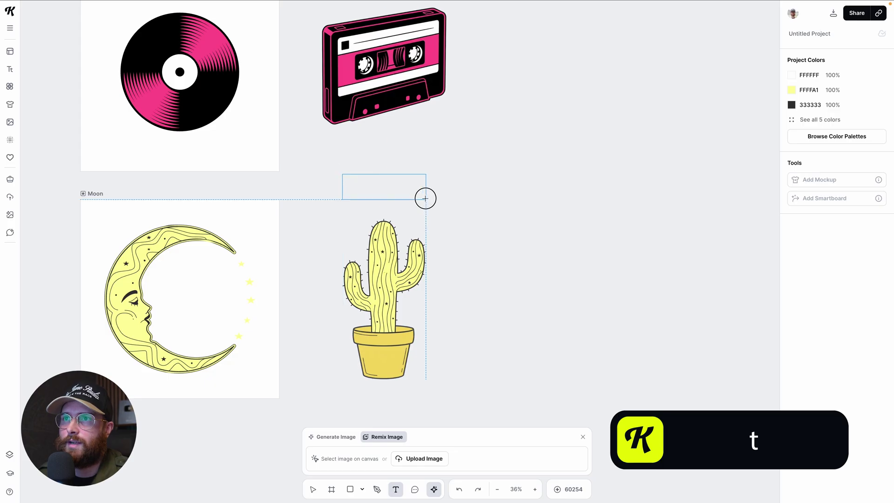
Step: Add the word 'plant' above the cactus and a 'life' copy below the pot
drag(427, 200, 426, 199)
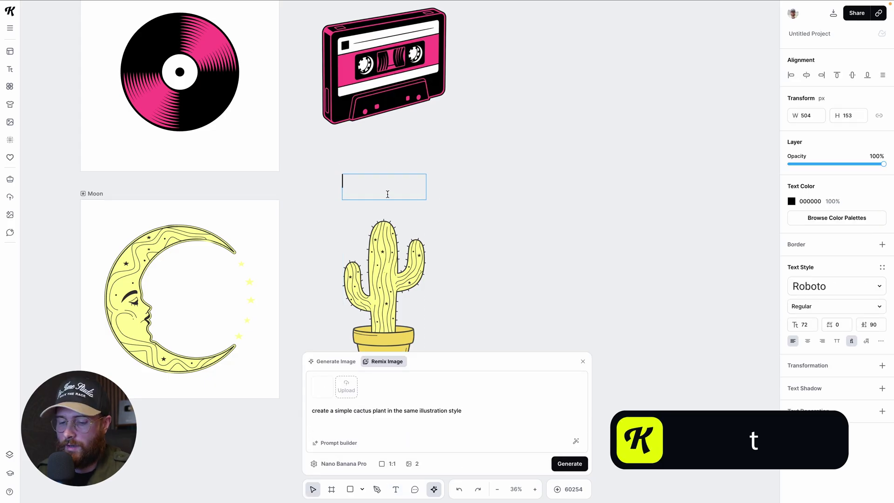
text(plant)
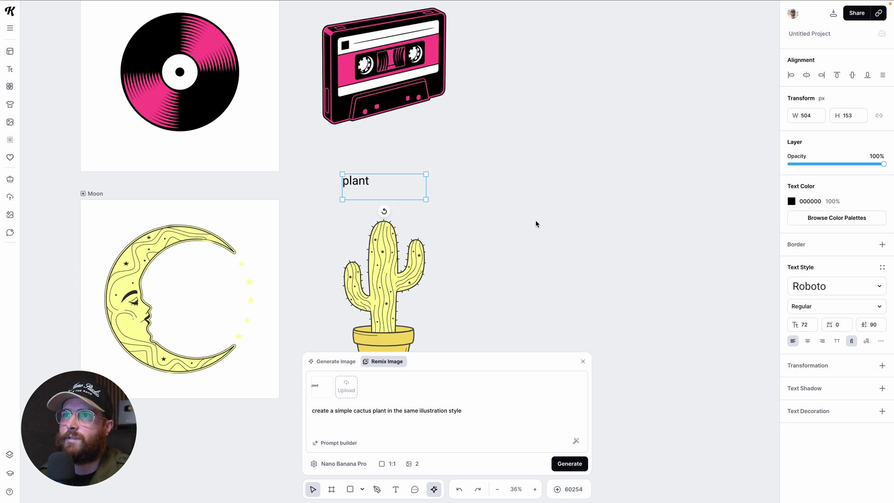
scroll(385, 186, down, 2)
drag(378, 310, 382, 337)
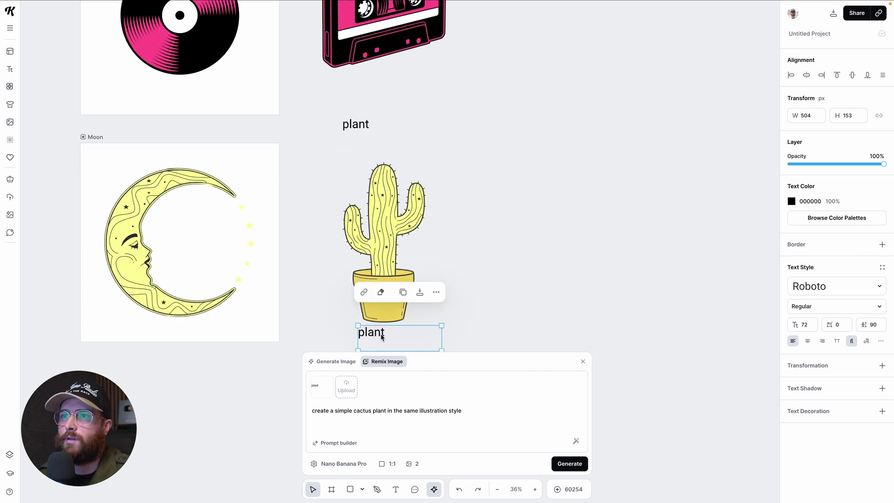
click(386, 223)
Step: Select both 'plant' and 'life' and open their font list
click(357, 124)
scroll(387, 307, down, 1)
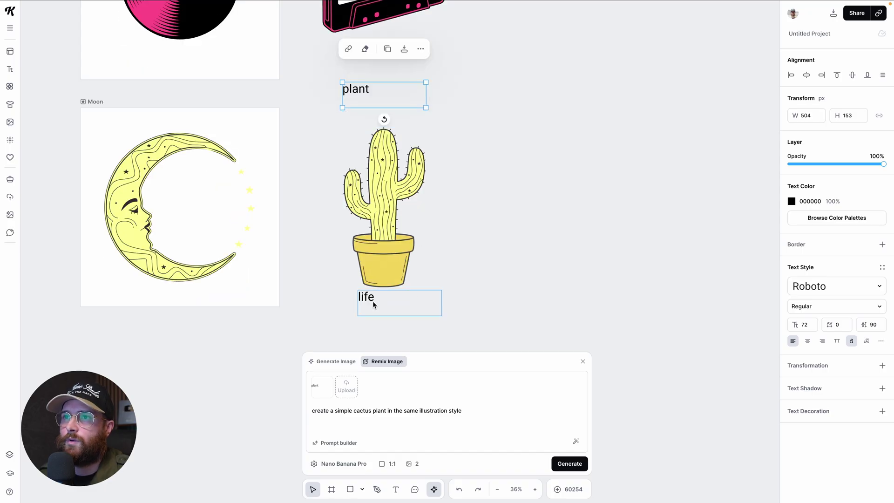
shift+click(373, 305)
click(837, 271)
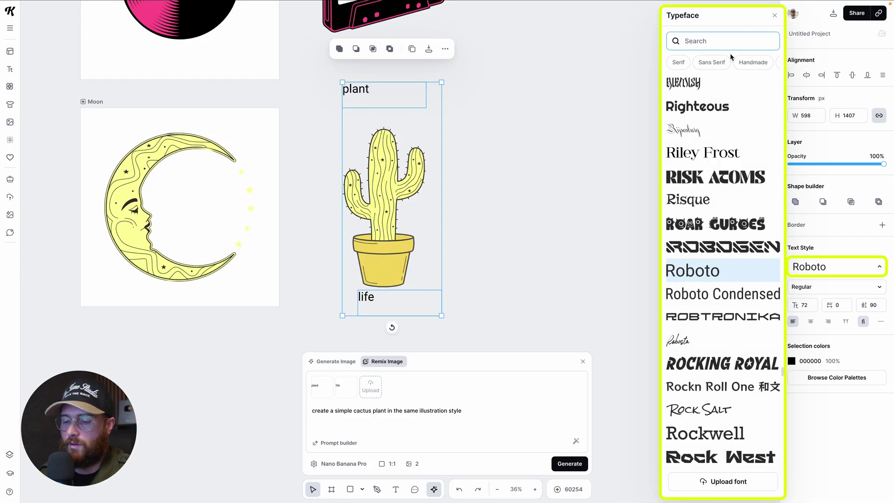
Step: Apply the Hello Omens typeface to PLANT and LIFE, then move PLANT down above LIFE
text(psy)
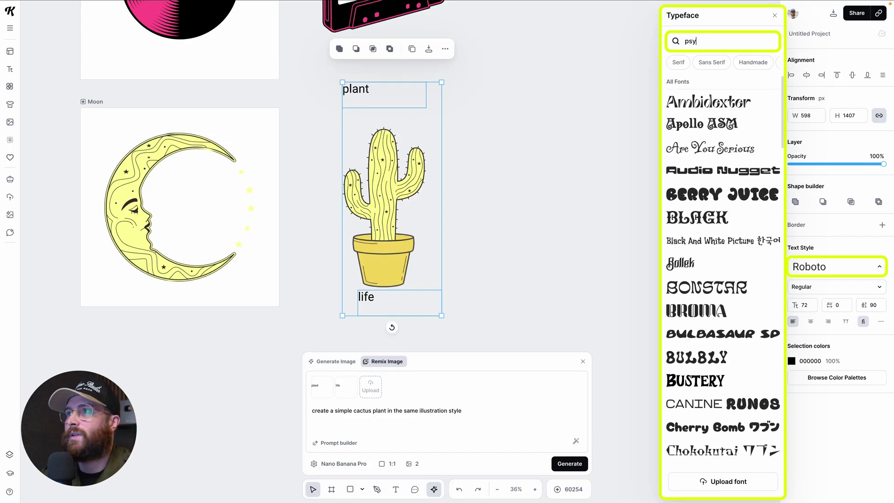
text(che)
key(BackSpace)
text(a)
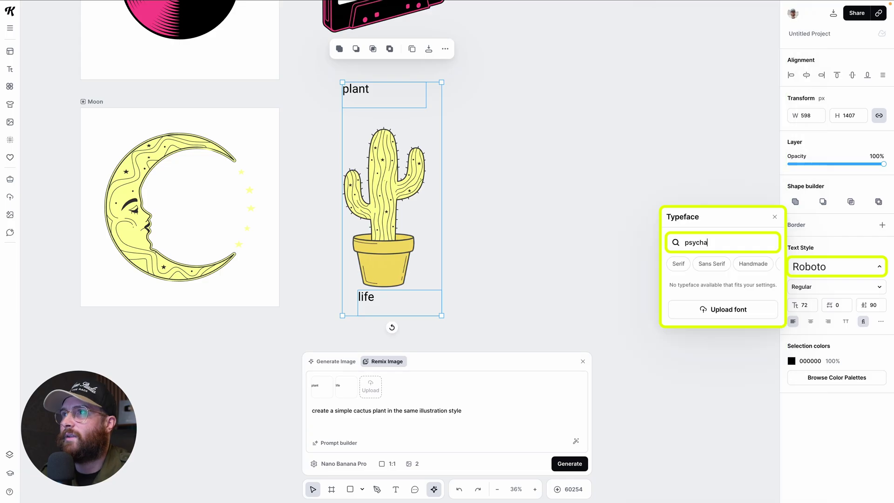
key(BackSpace)
text(e)
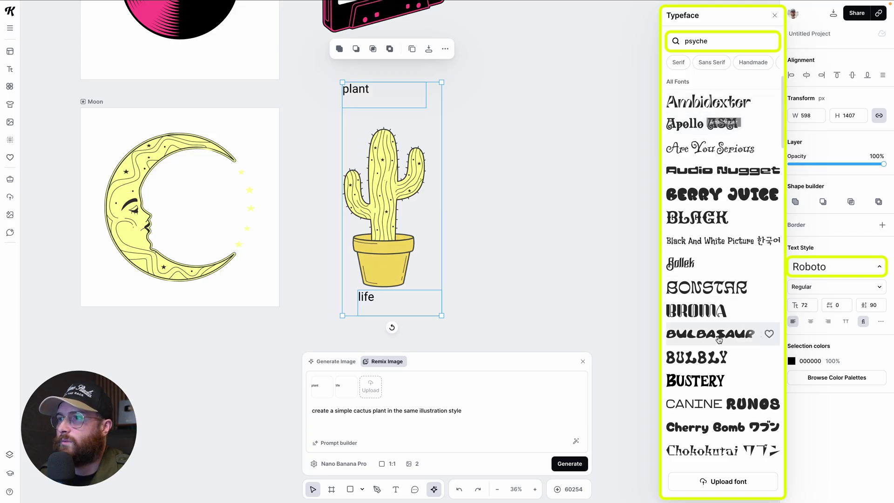
scroll(714, 357, down, 3)
scroll(714, 357, down, 5)
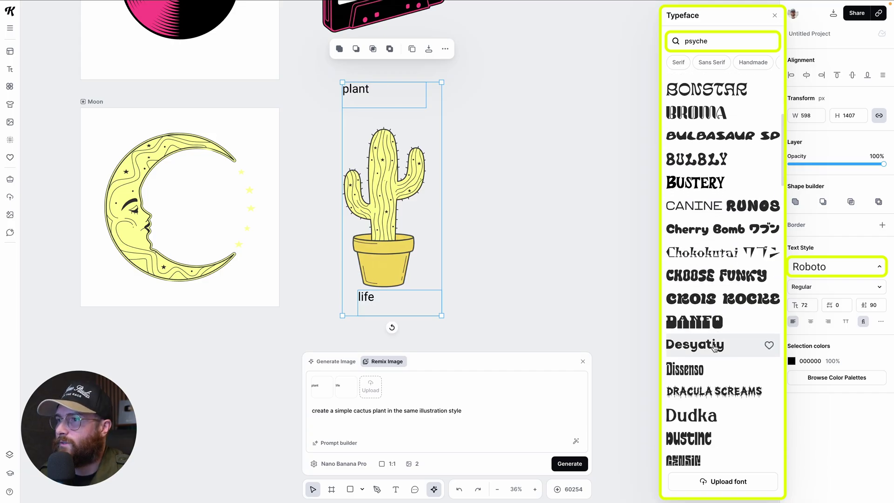
scroll(714, 347, down, 4)
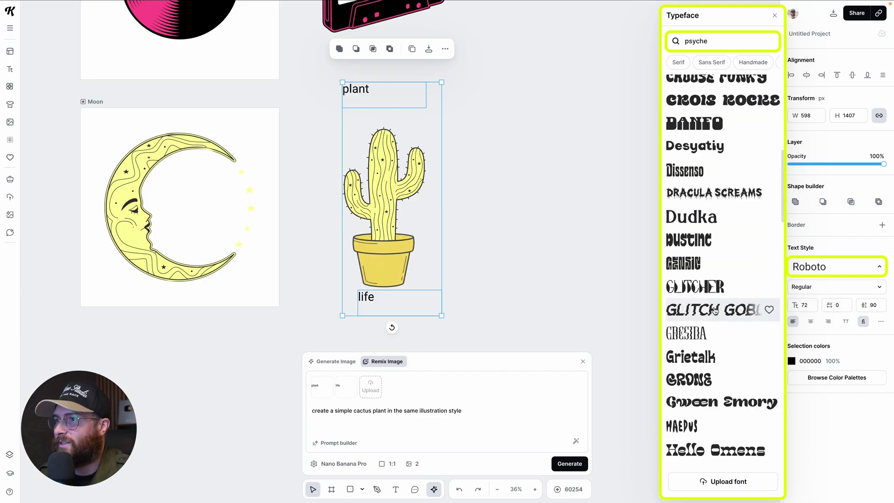
scroll(714, 342, down, 2)
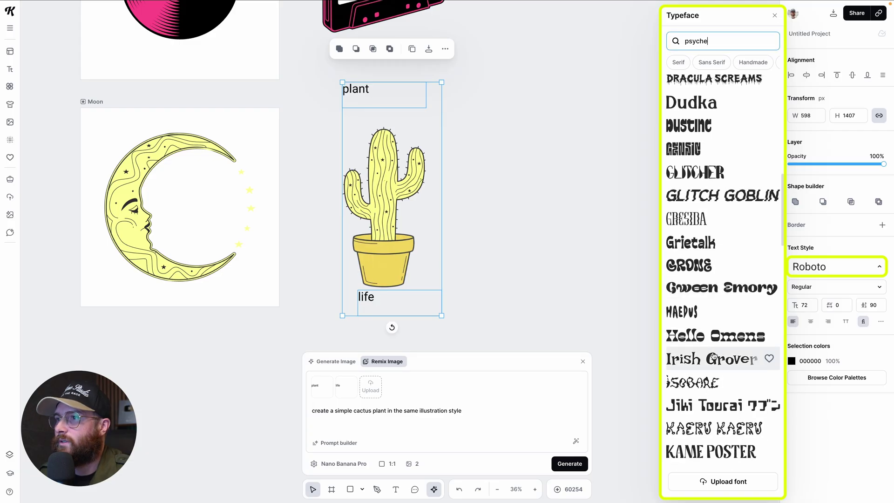
click(715, 335)
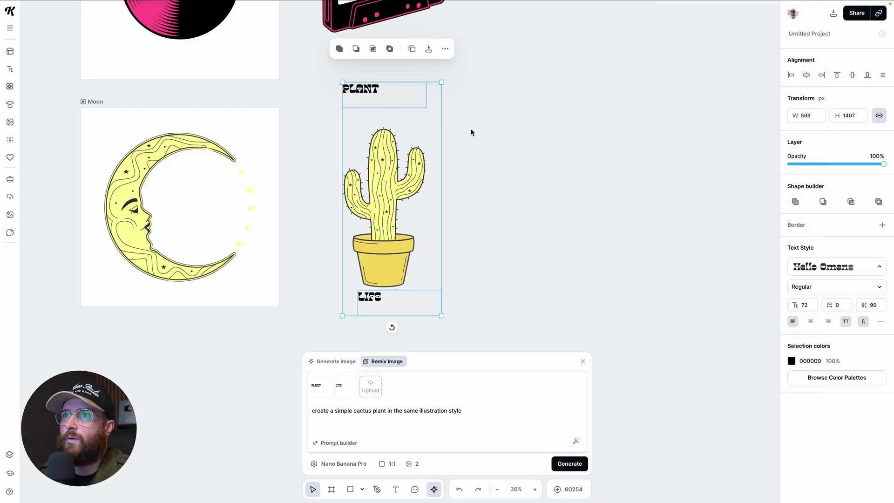
click(442, 129)
drag(365, 104, 339, 305)
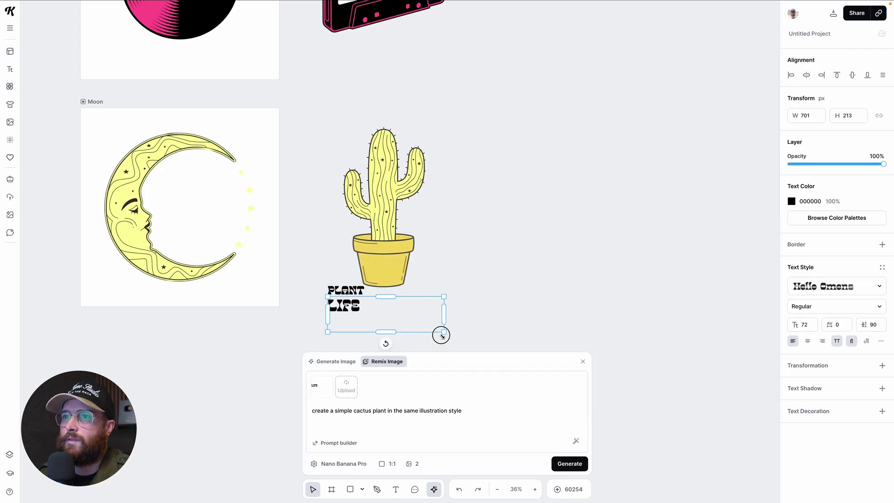
Step: Move PLANT and LIFE together onto the yellow pot and enlarge them slightly
scroll(441, 334, down, 1)
shift+click(397, 302)
drag(397, 303, 391, 255)
scroll(391, 256, up, 5)
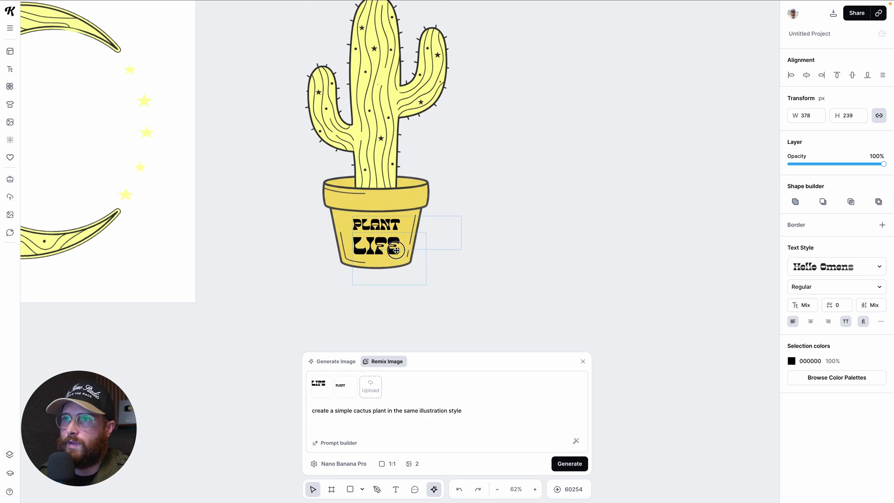
scroll(424, 256, up, 4)
drag(494, 199, 502, 196)
drag(376, 249, 395, 242)
key(Escape)
Step: Distort PLANT with Transformation > Distort so it fits the pot's taper above LIFE
click(379, 212)
scroll(379, 212, up, 2)
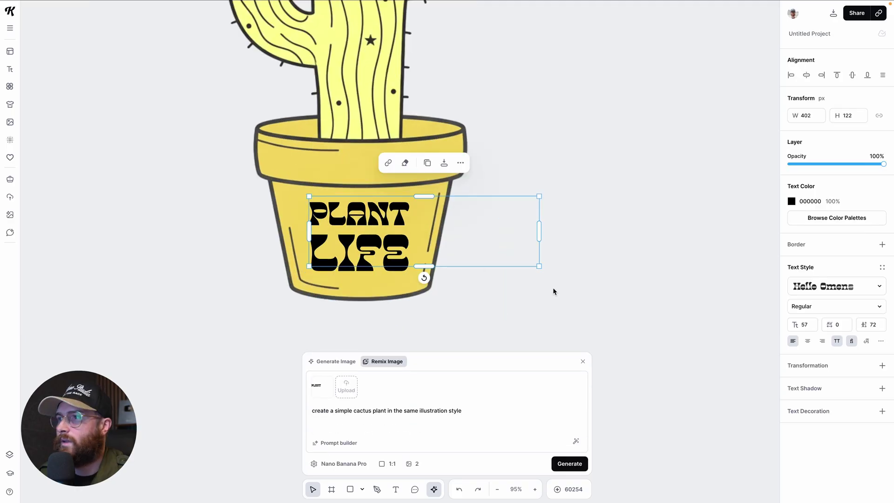
click(881, 367)
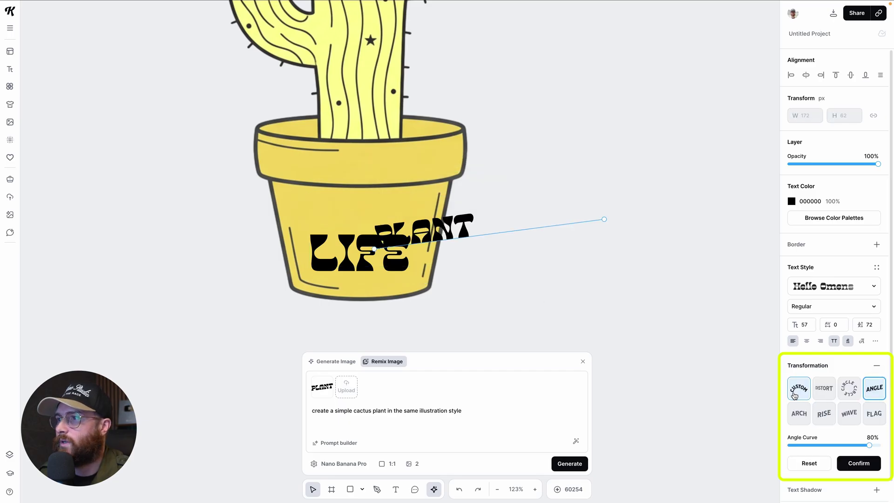
click(826, 392)
drag(418, 229, 357, 212)
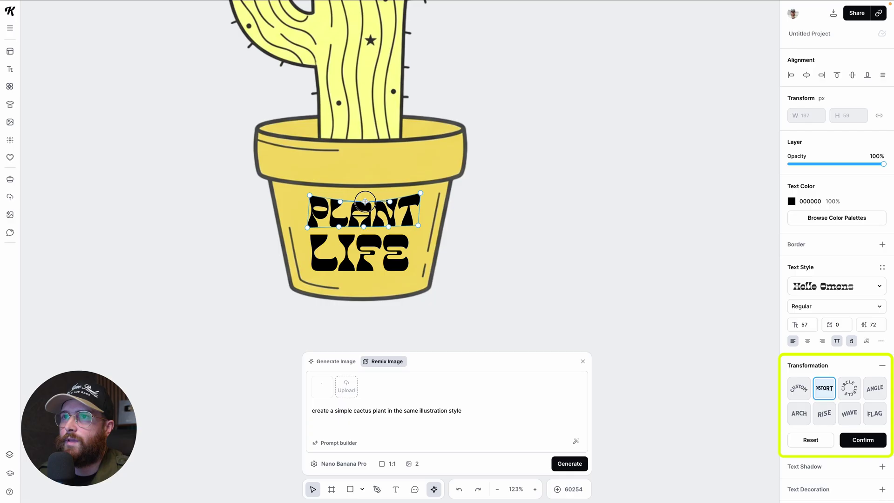
click(359, 267)
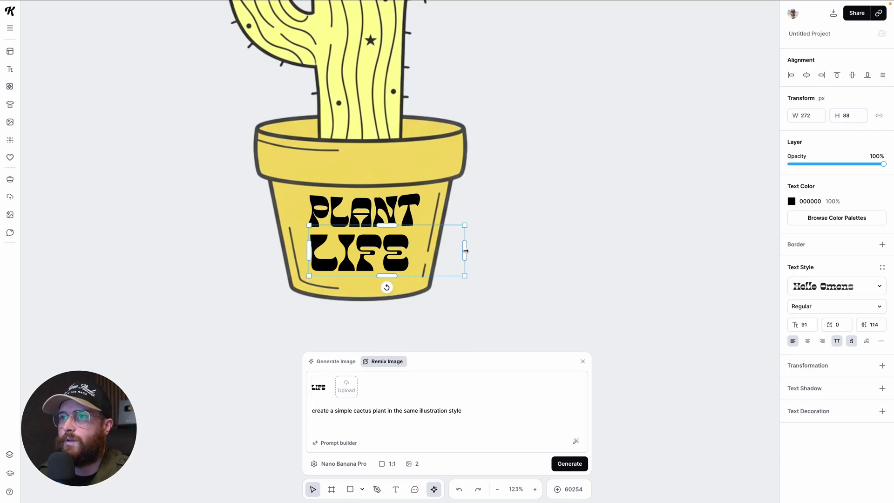
scroll(539, 272, down, 5)
click(546, 272)
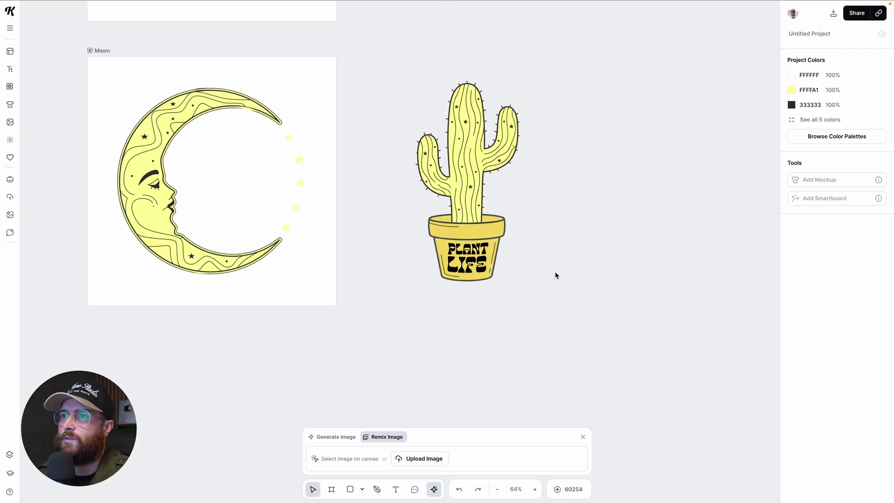
Step: Duplicate the Record 1 artboard to the right with an Alt-drag
scroll(545, 272, right, 3)
scroll(475, 282, up, 3)
scroll(474, 282, down, 2)
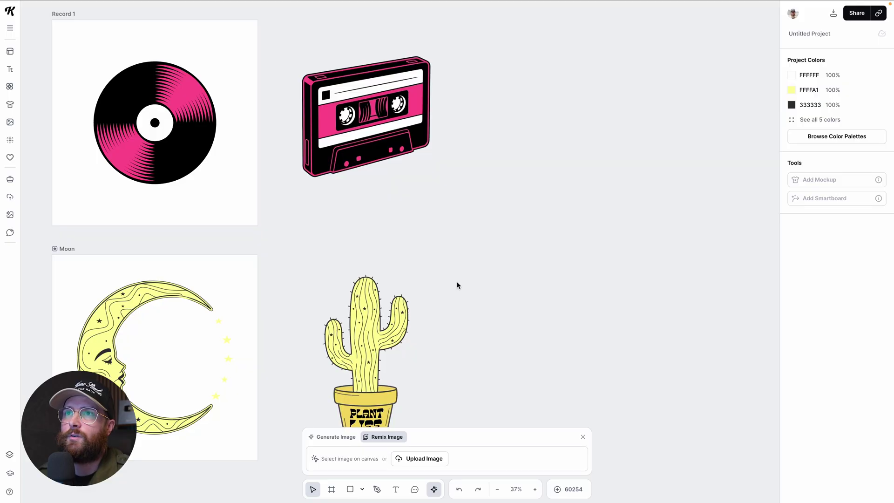
scroll(261, 138, left, 5)
scroll(308, 119, right, 5)
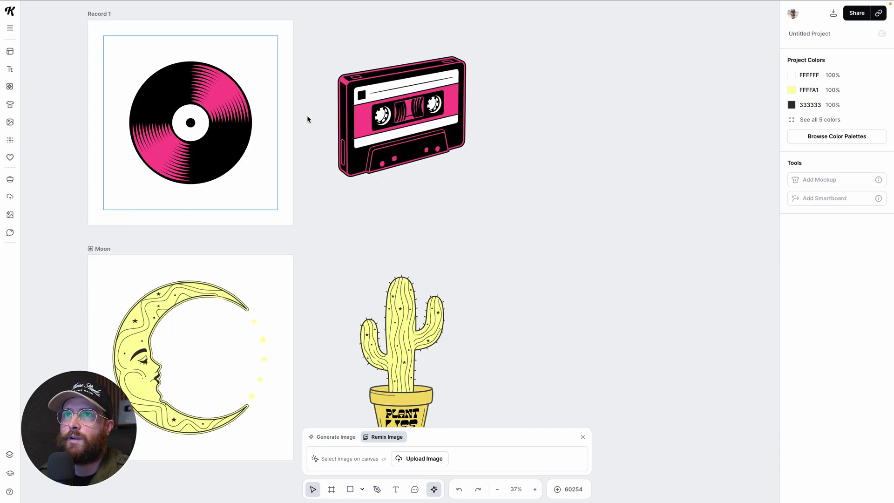
scroll(310, 120, up, 2)
click(93, 47)
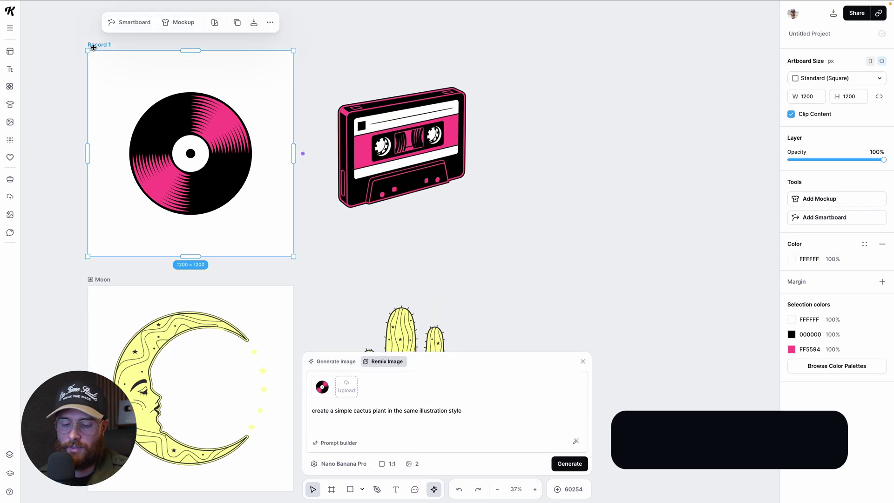
drag(94, 47, 423, 47)
Step: Delete the vinyl from Record 1, move the cassette into it, and place it beside Record 2
click(499, 136)
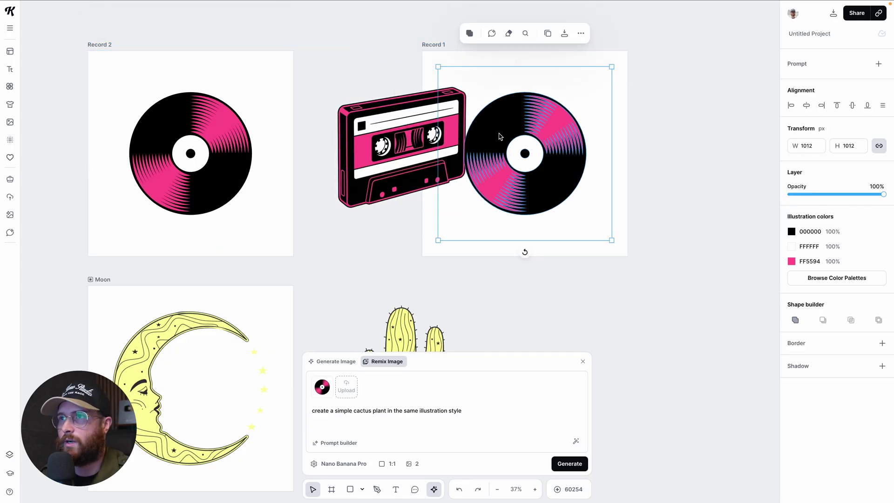
key(Delete)
drag(389, 158, 512, 165)
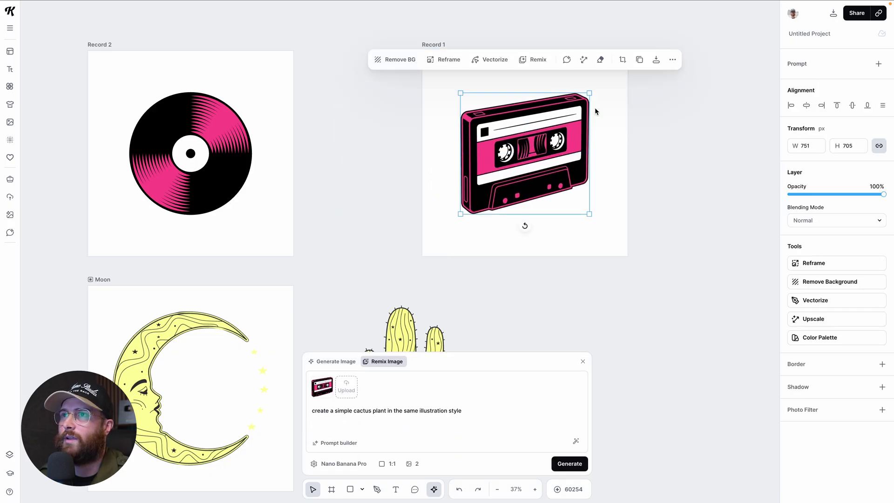
drag(446, 43, 337, 40)
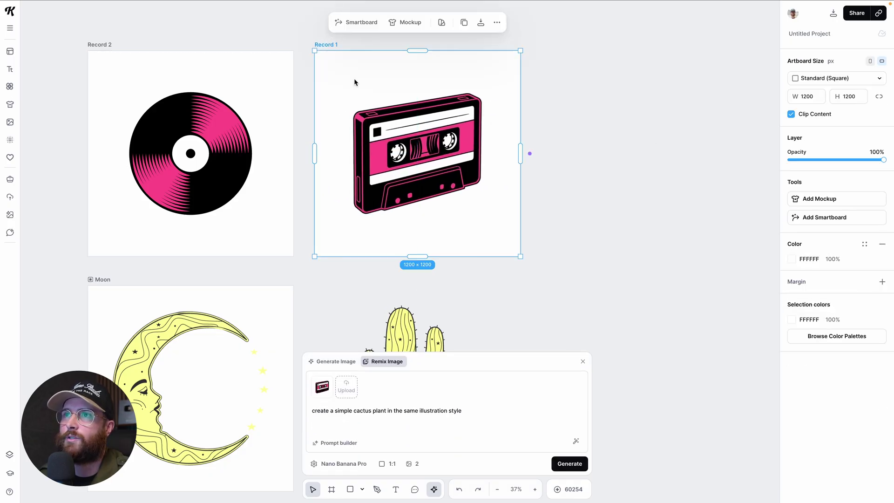
click(379, 128)
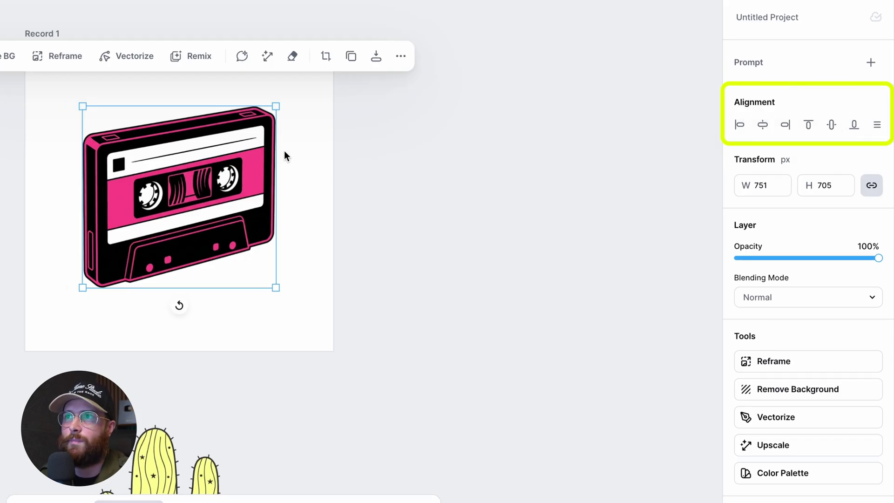
Step: Resize the Record 1 artboard to 2000 × 2000 px with proportions locked
click(41, 34)
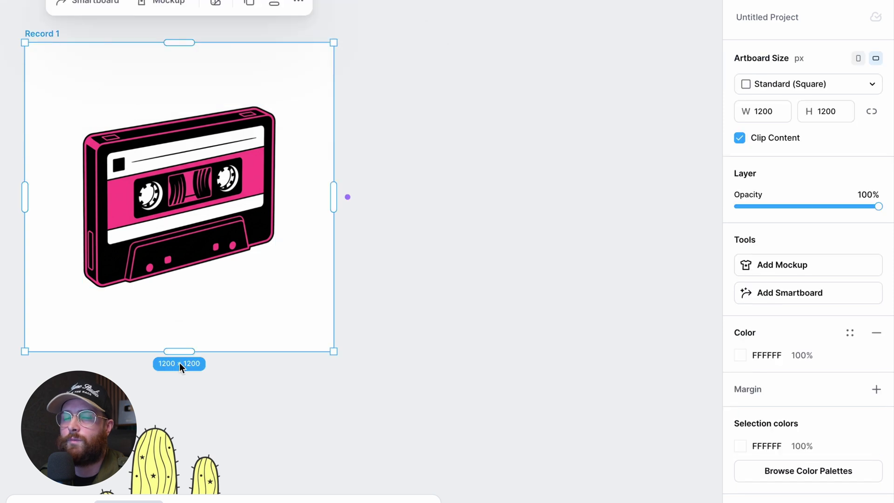
scroll(183, 363, down, 1)
scroll(187, 364, right, 2)
scroll(187, 364, up, 1)
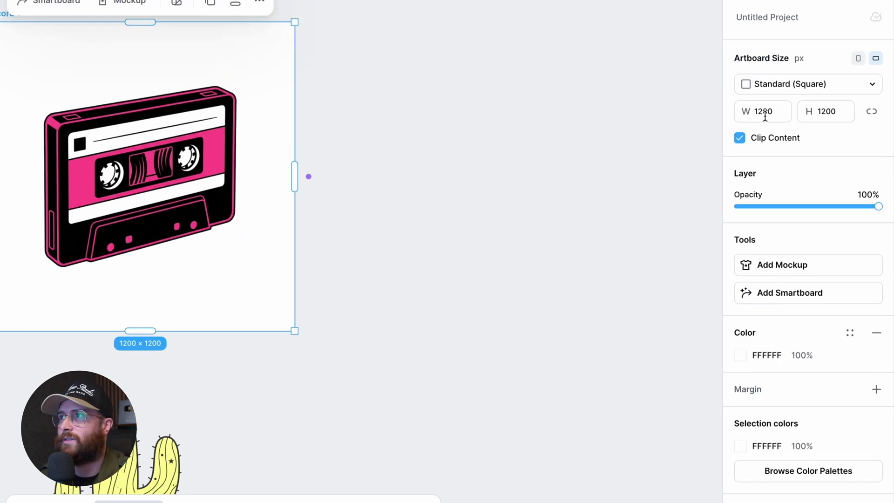
click(871, 113)
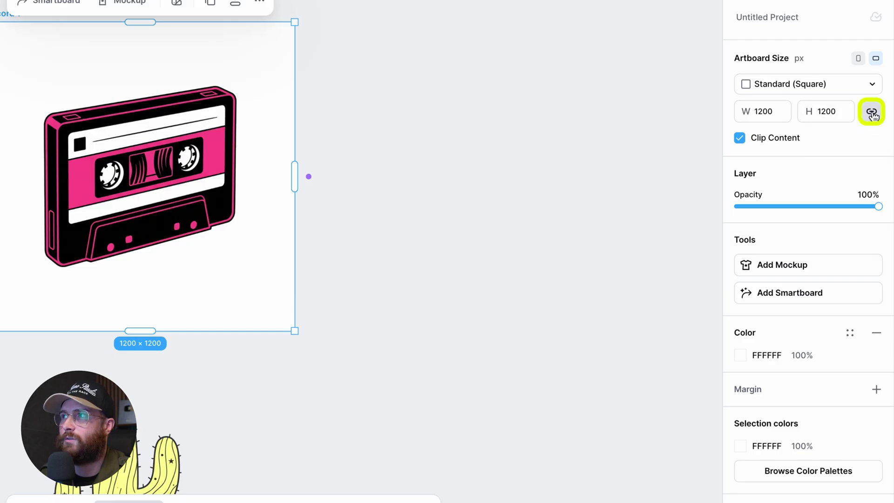
click(777, 108)
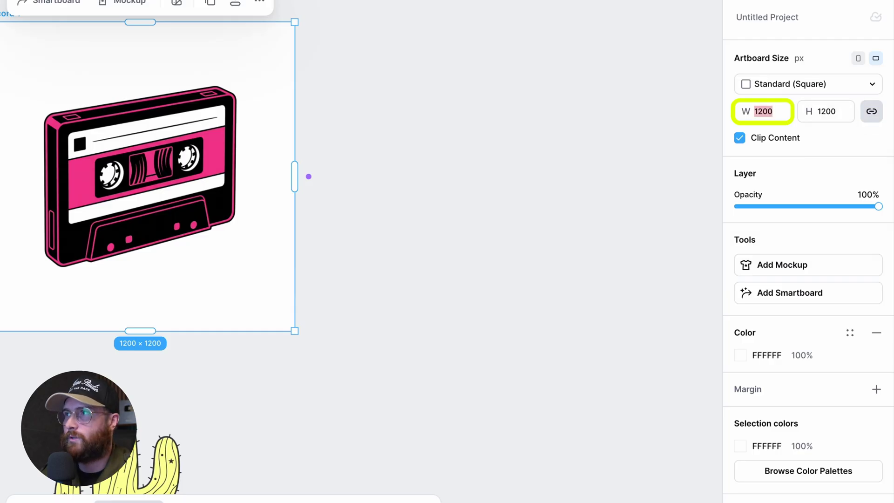
key(Return)
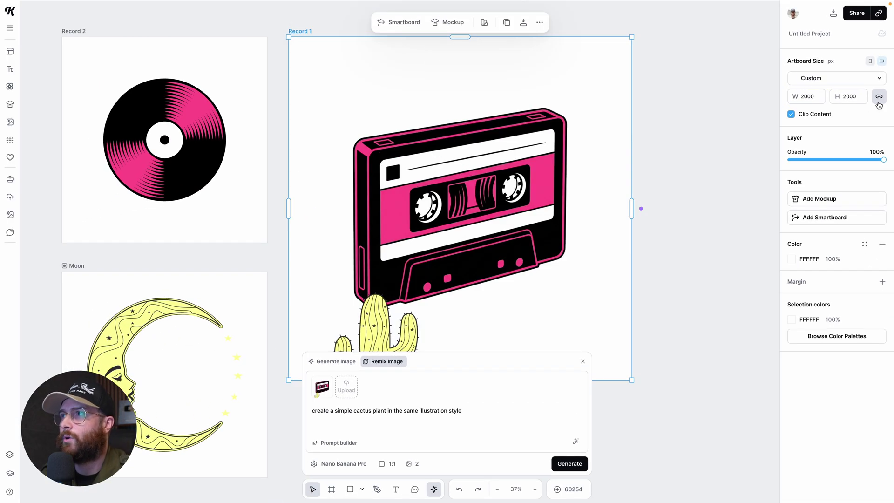
Step: Move the cactus and its PLANT LIFE text together out of the artboard
scroll(490, 260, down, 5)
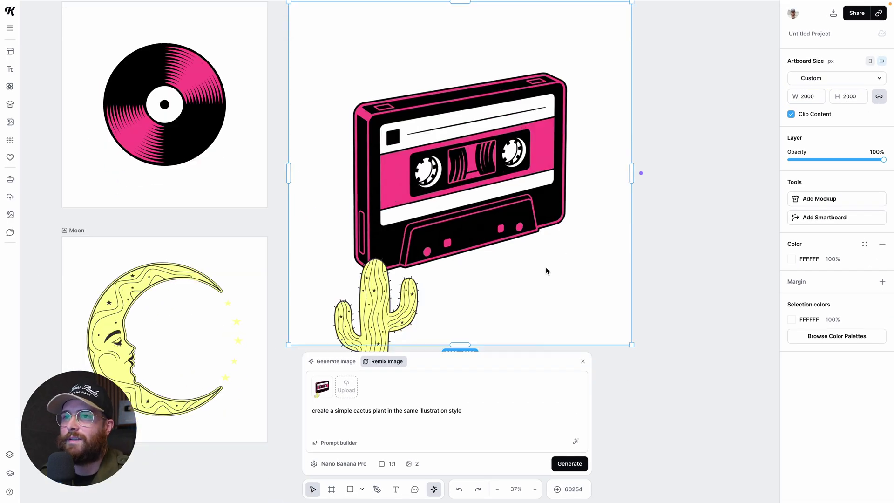
click(379, 278)
drag(373, 184, 307, 280)
key(ctrl+z)
drag(391, 211, 342, 328)
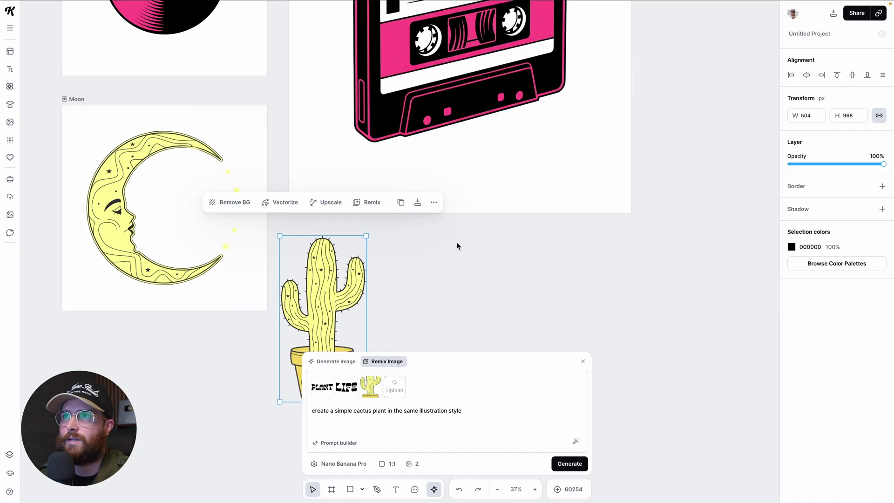
scroll(457, 246, up, 5)
scroll(457, 246, down, 3)
scroll(472, 246, down, 3)
click(498, 117)
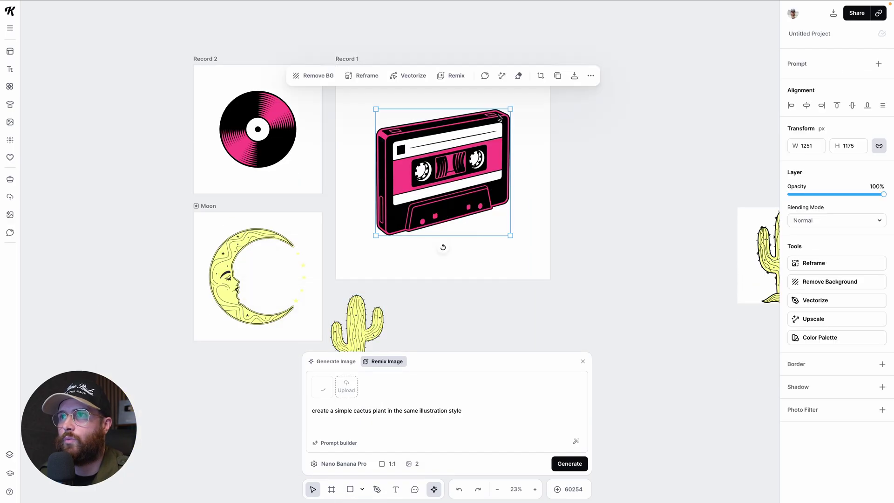
Step: Scale the pink cassette up around its centre to nearly fill the frame
drag(514, 108, 531, 92)
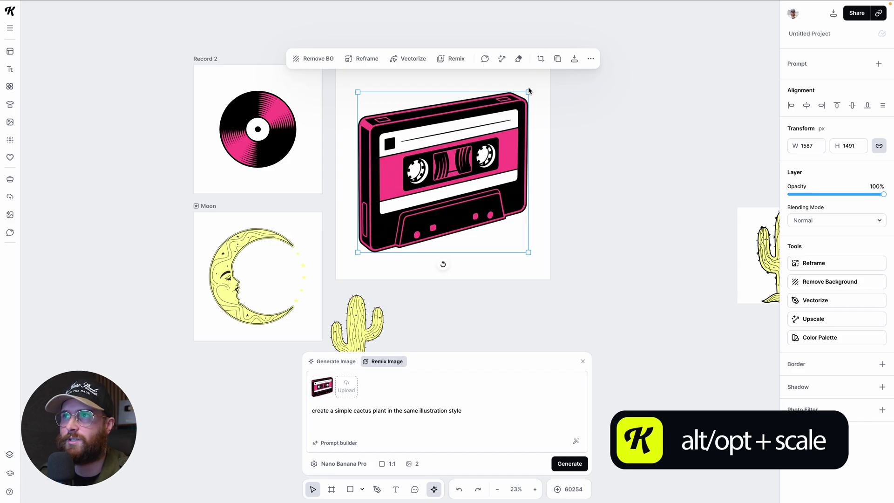
drag(530, 91, 549, 71)
key(ctrl+z)
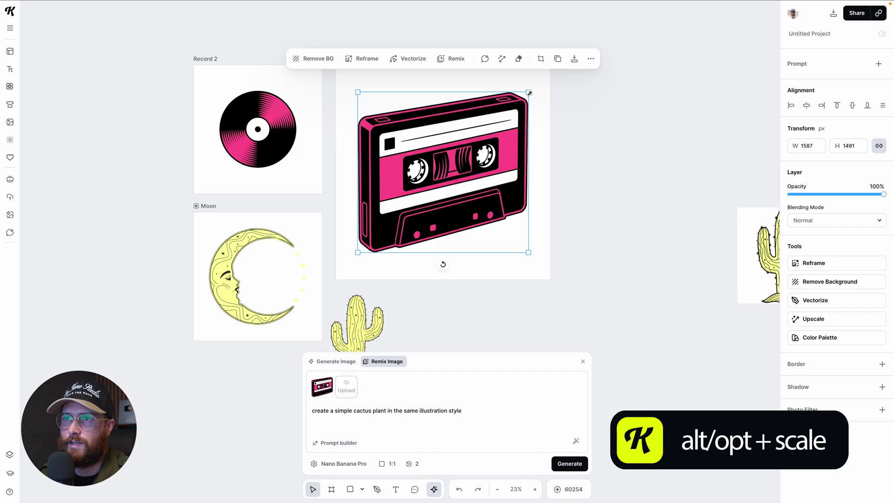
drag(529, 92, 548, 78)
Step: Rename the Record 1 frame to 'Cassette'
scroll(443, 187, up, 1)
click(347, 59)
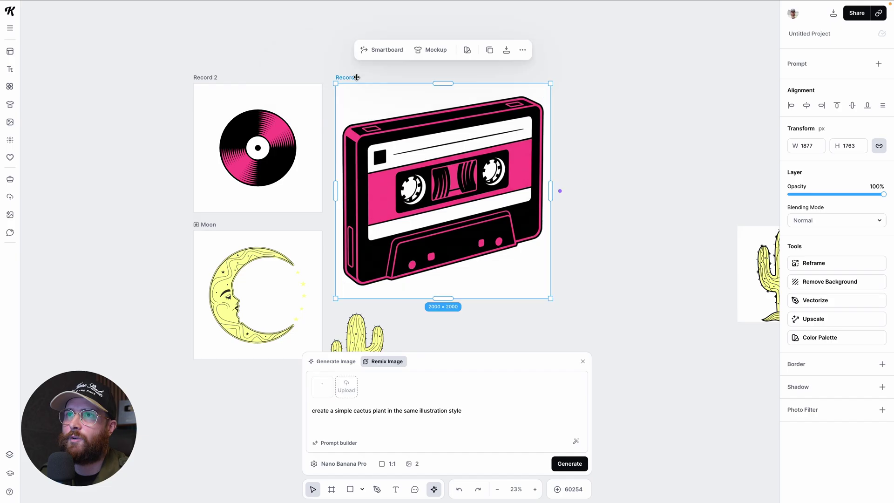
double_click(357, 77)
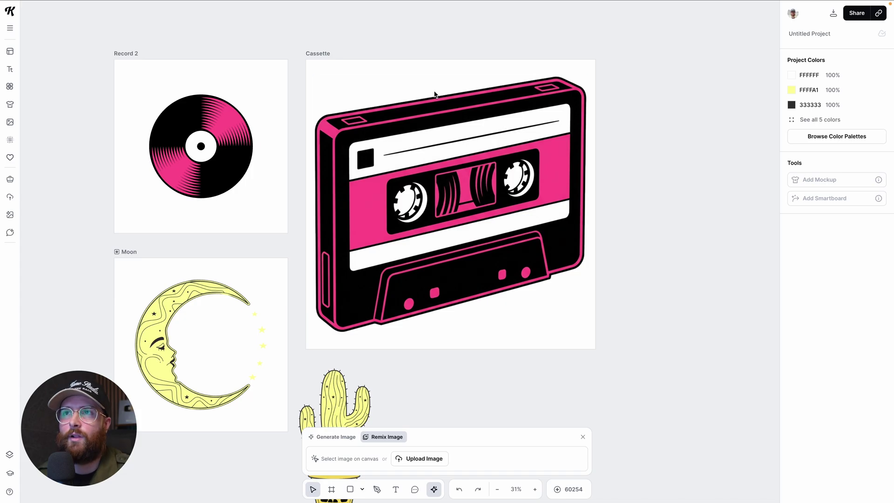
click(311, 53)
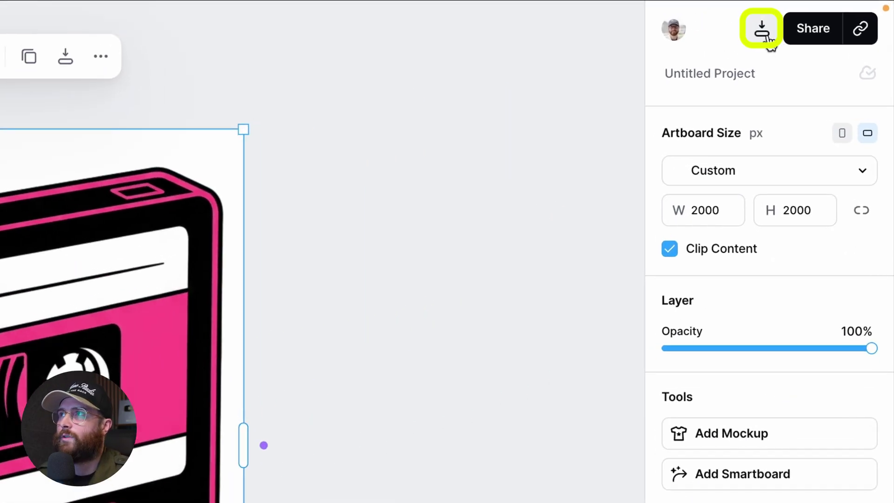
Step: Set up the Cassette download as a 2000 × 2000 PNG with Remove Background ticked
click(762, 30)
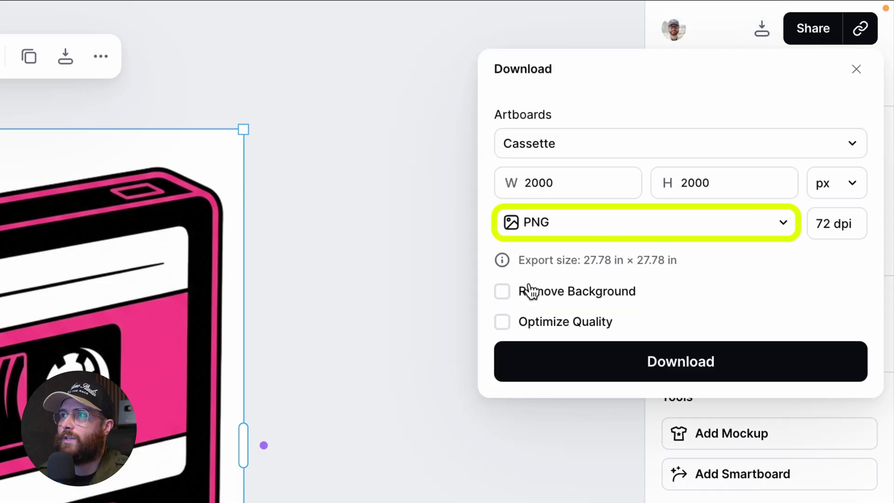
click(503, 292)
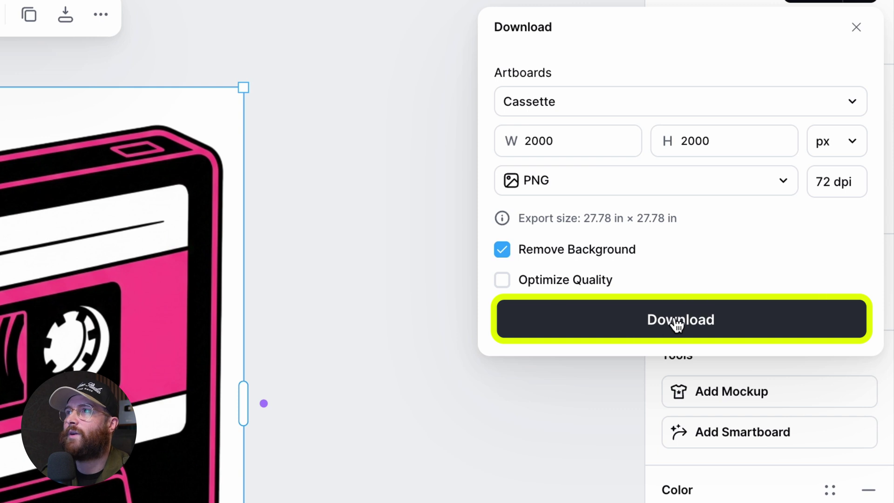
Step: Download Cassette.png and upload it in StickerApp's Make Stickers section
click(678, 325)
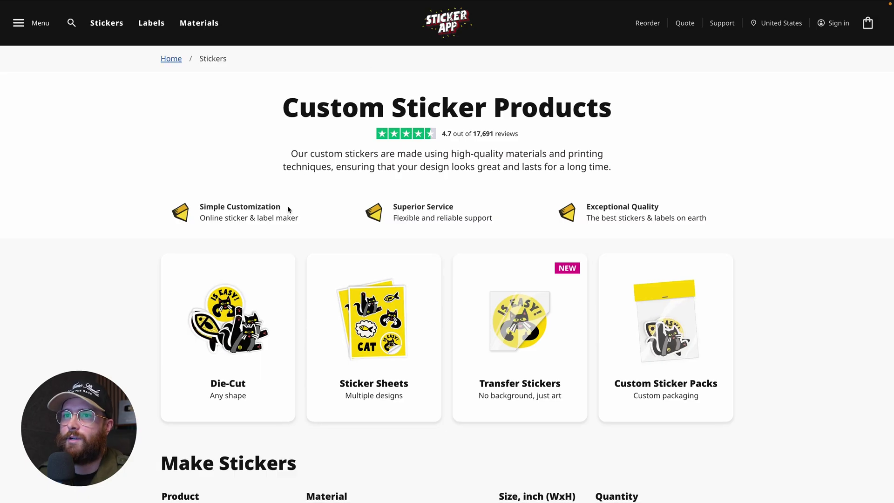
scroll(288, 206, down, 2)
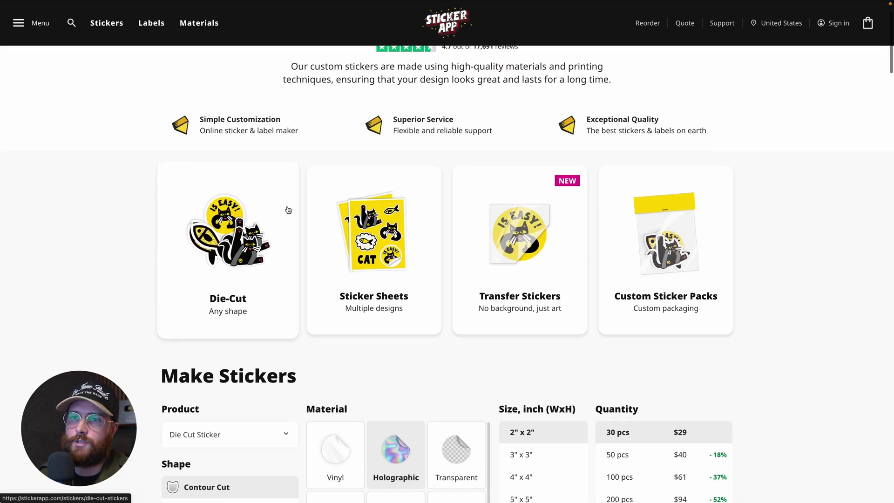
scroll(228, 208, down, 1)
scroll(87, 239, down, 1)
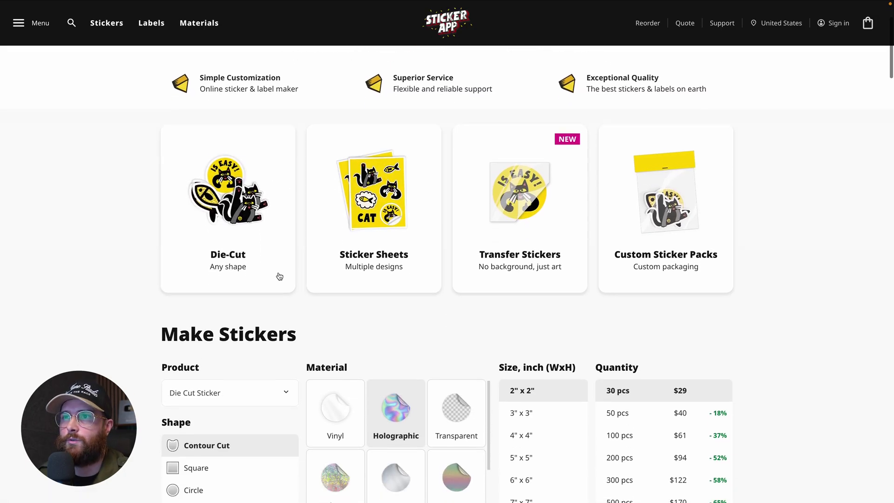
scroll(577, 242, down, 1)
scroll(119, 192, down, 3)
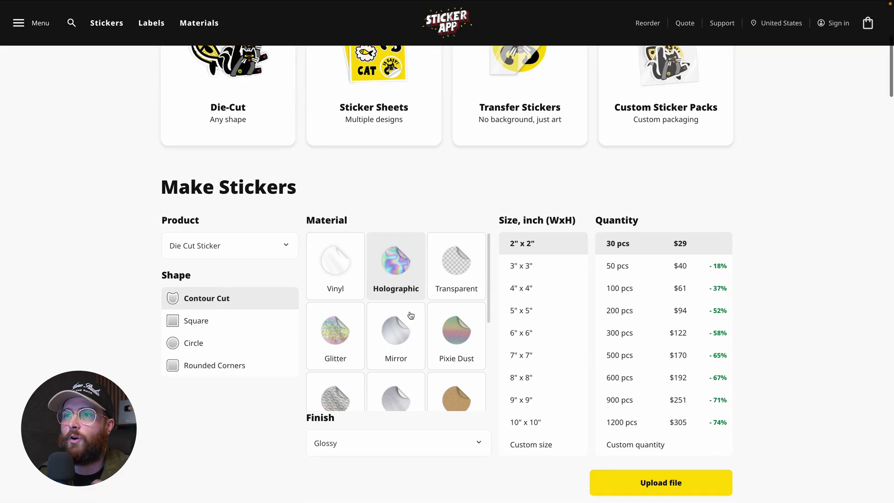
scroll(410, 319, down, 2)
scroll(411, 316, down, 2)
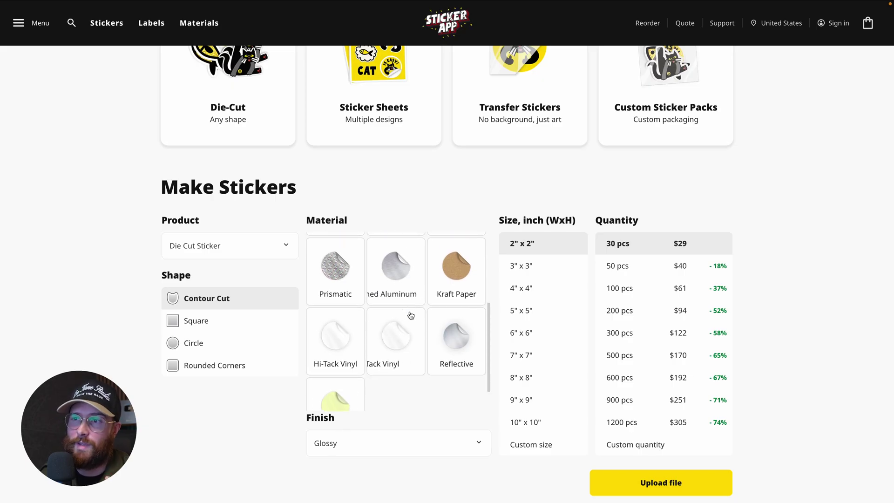
scroll(411, 316, up, 4)
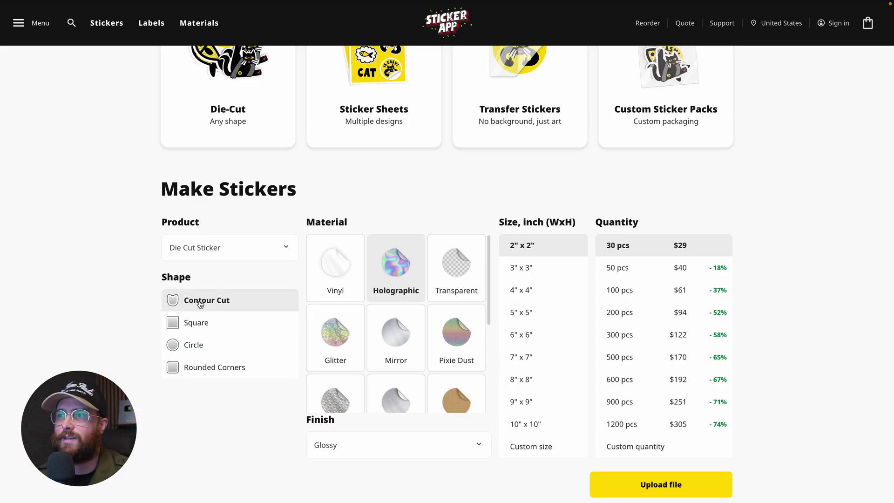
scroll(562, 382, down, 2)
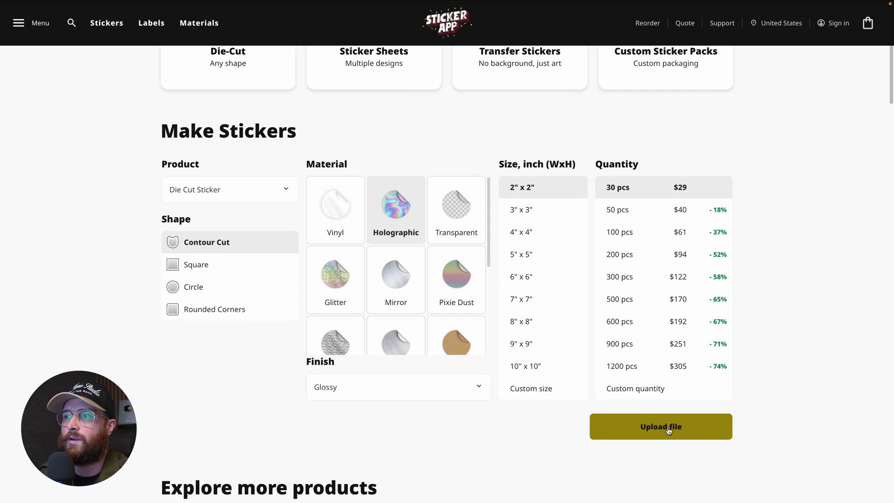
click(674, 431)
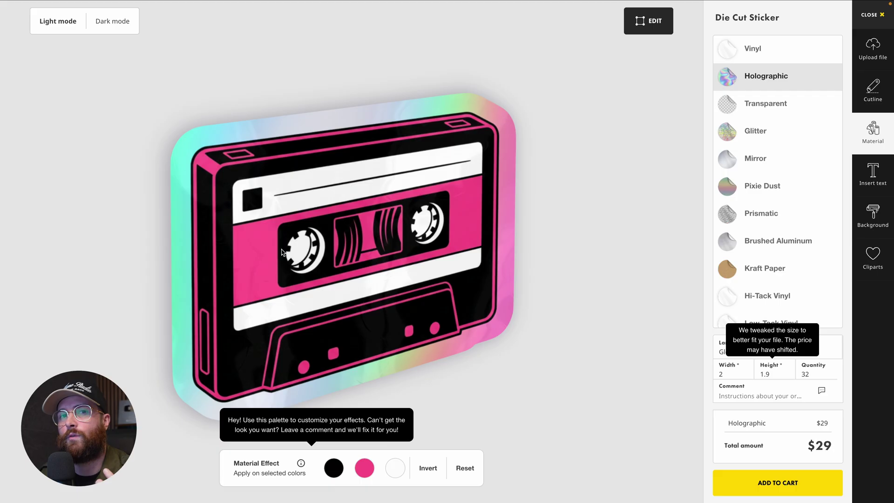
Step: Preview the sticker in Glitter, then Mirror material, keeping quantity at 35 and checking laminate
click(756, 131)
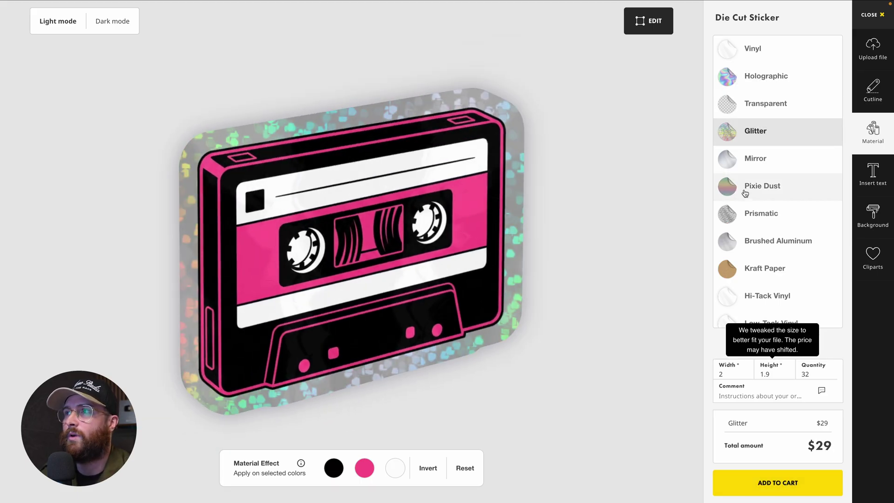
click(744, 153)
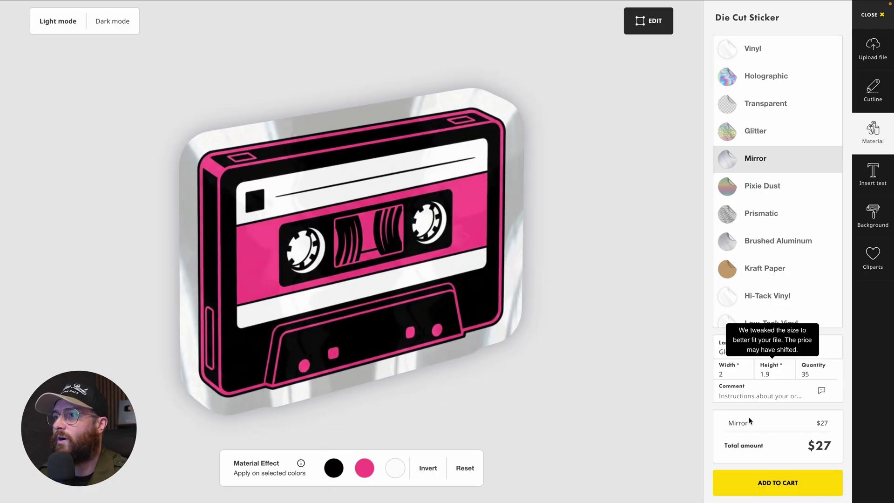
click(814, 373)
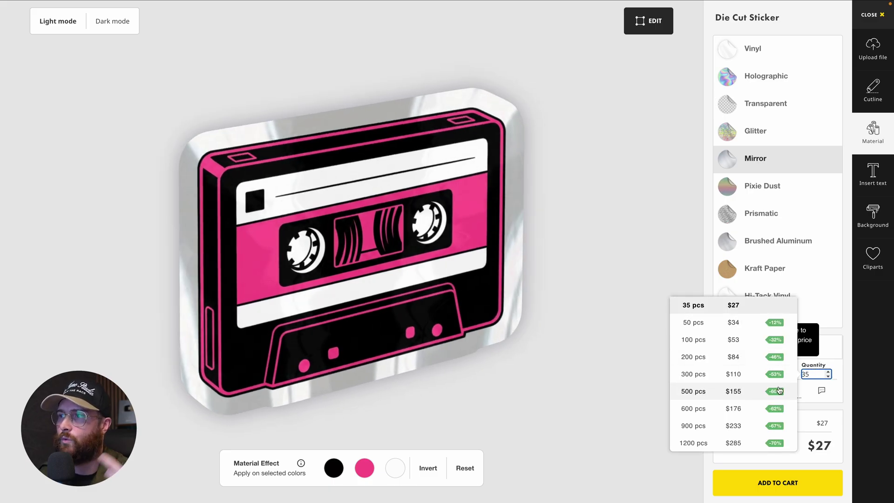
click(838, 349)
click(650, 344)
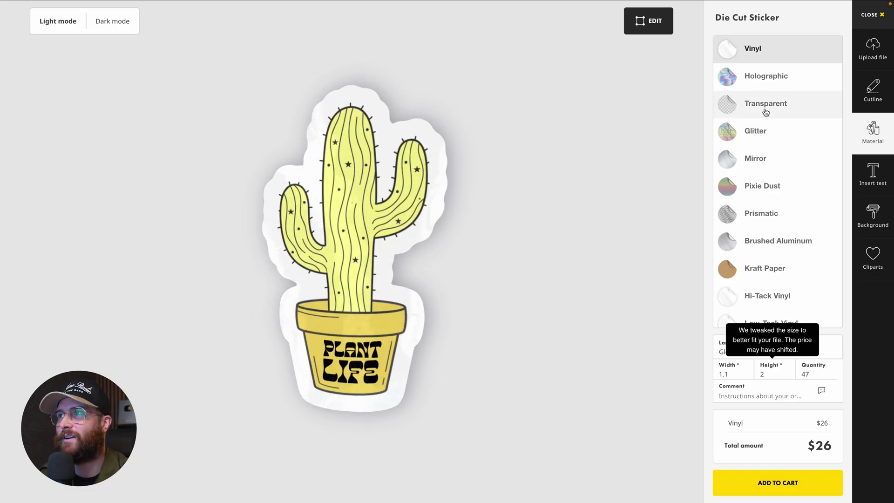
Step: Preview the cactus sticker in Holographic, Prismatic, Kraft Paper, Brushed Aluminum, then Mirror material
click(767, 76)
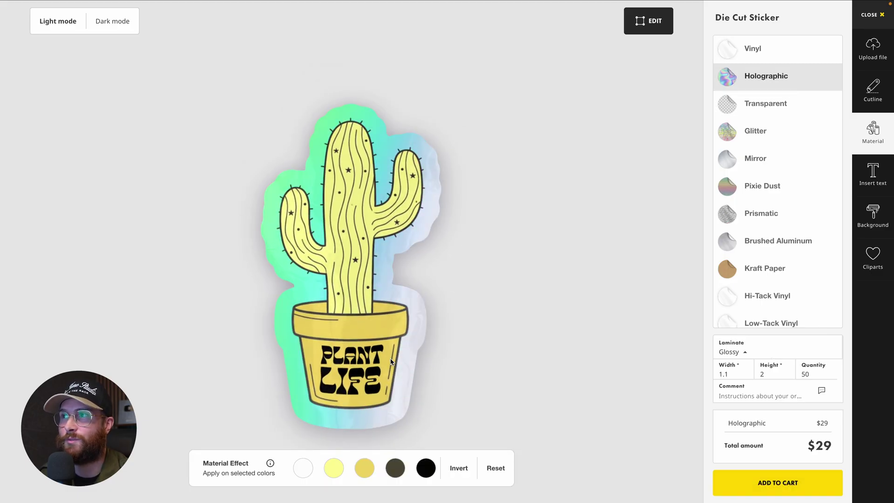
click(764, 215)
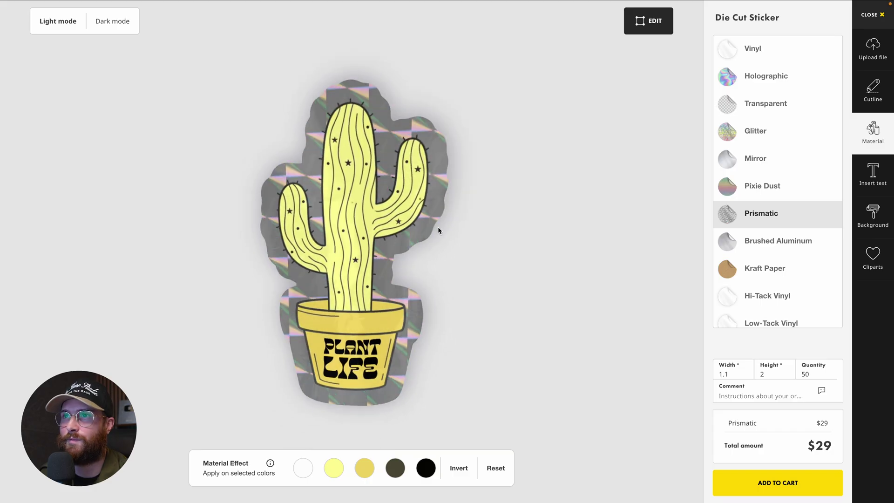
click(753, 268)
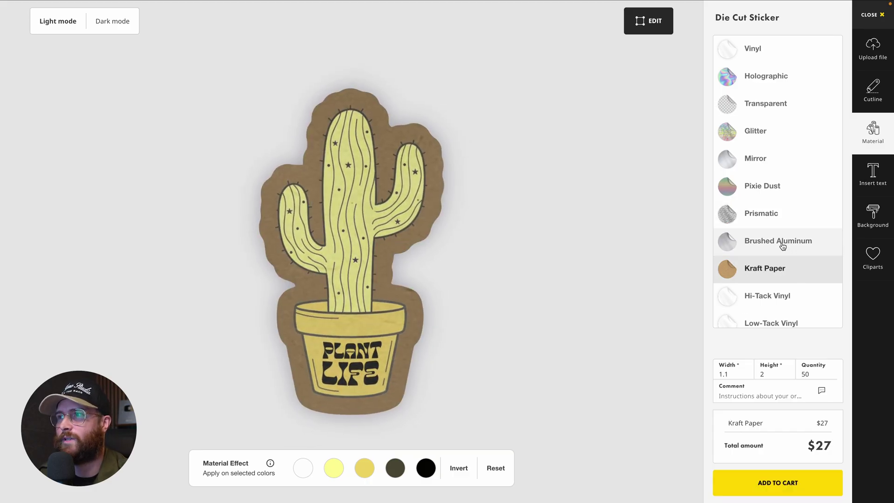
click(783, 247)
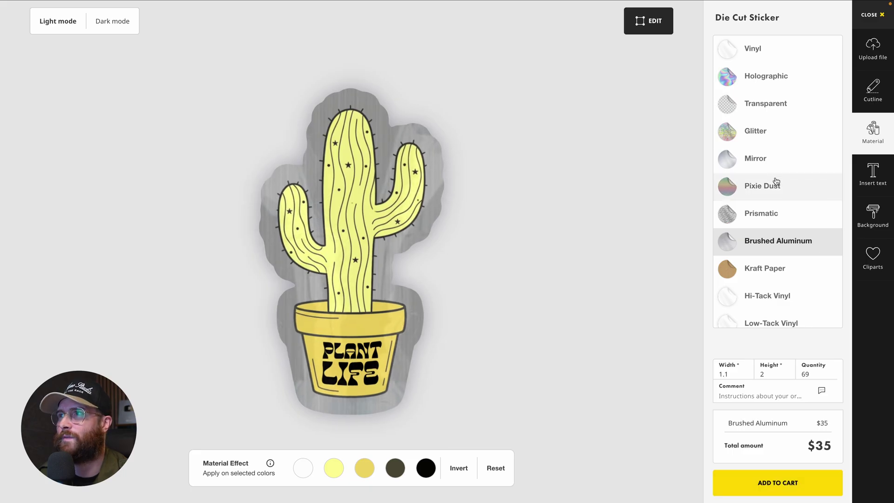
click(775, 170)
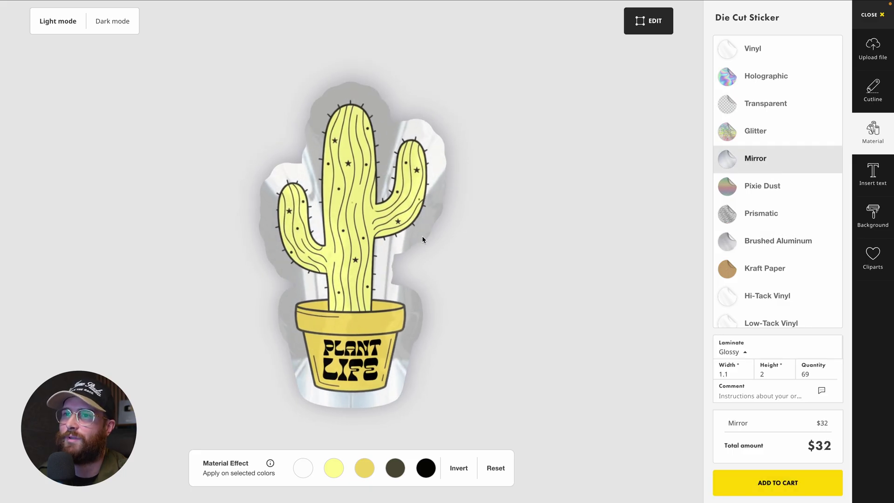